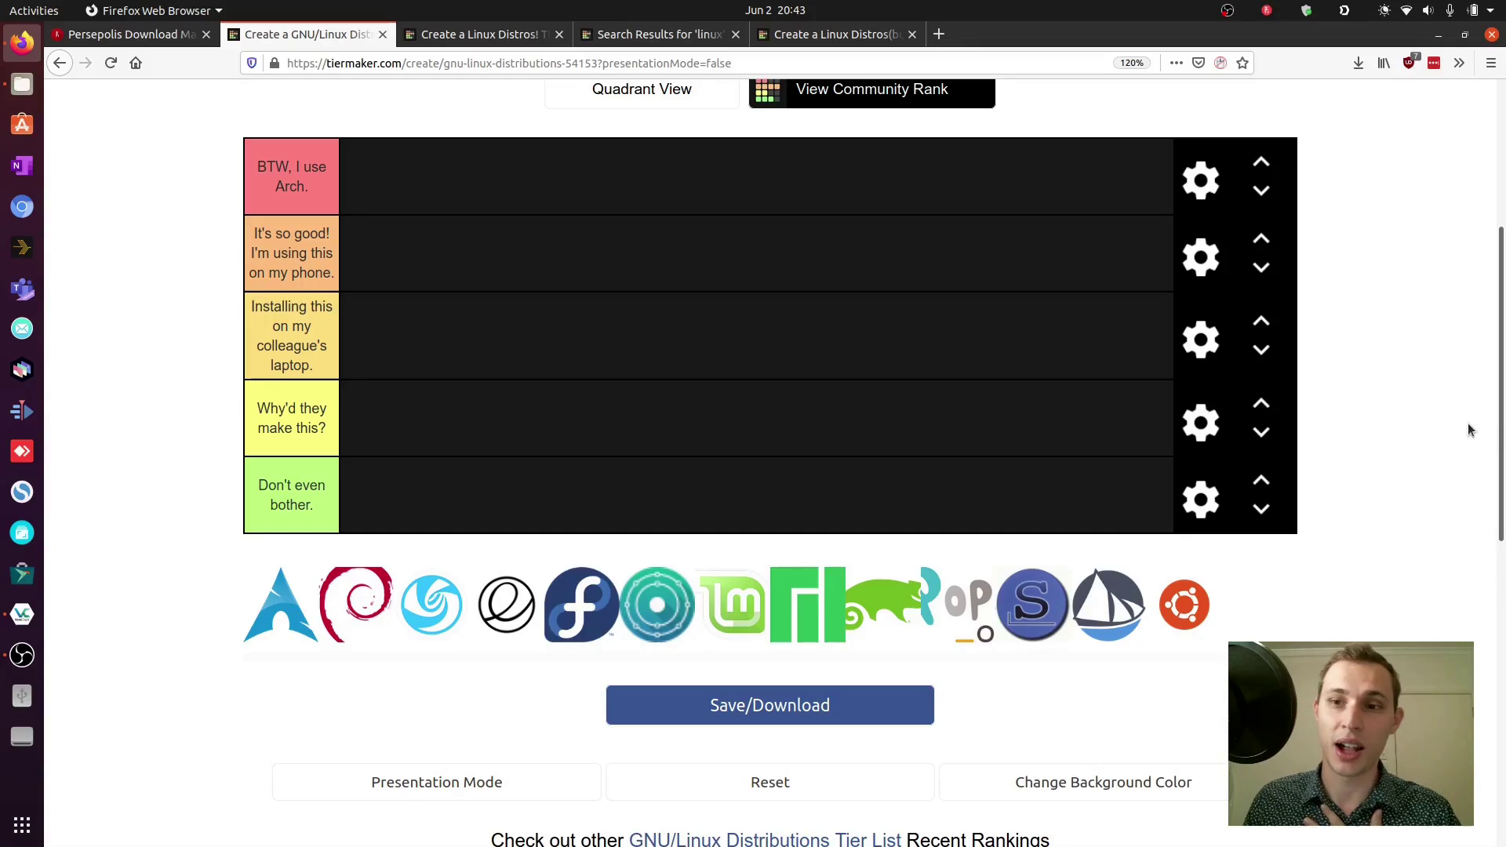
- Scroll the GNU/Linux Distributions tier list and make two drags along the page's right edge
scroll(1486, 271, up, 5)
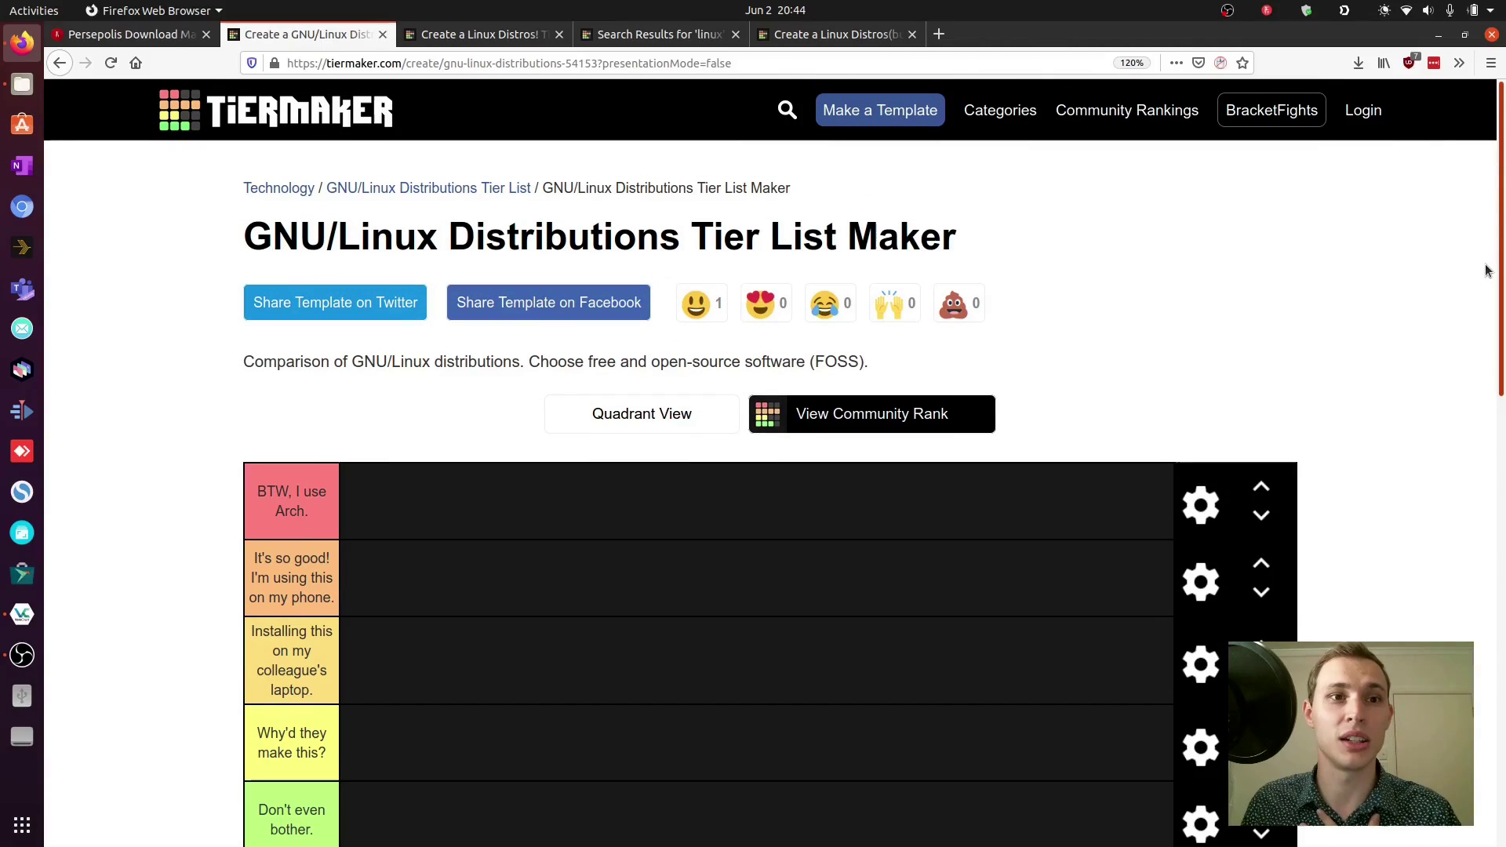
scroll(1491, 299, down, 2)
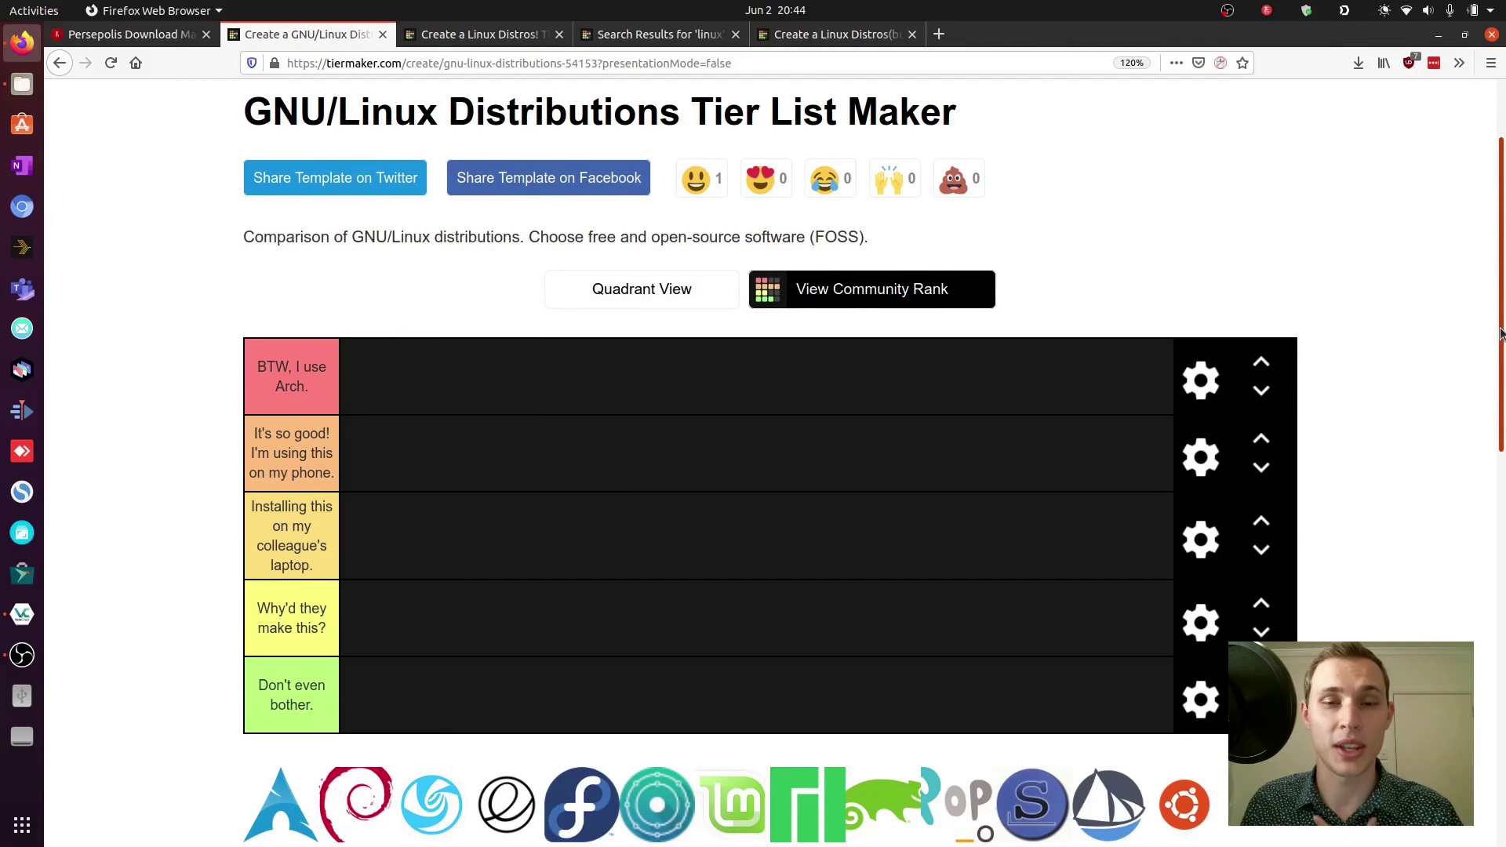
mouse_move(1500, 333)
mouse_down()
mouse_move(1503, 392)
mouse_move(1501, 313)
mouse_up()
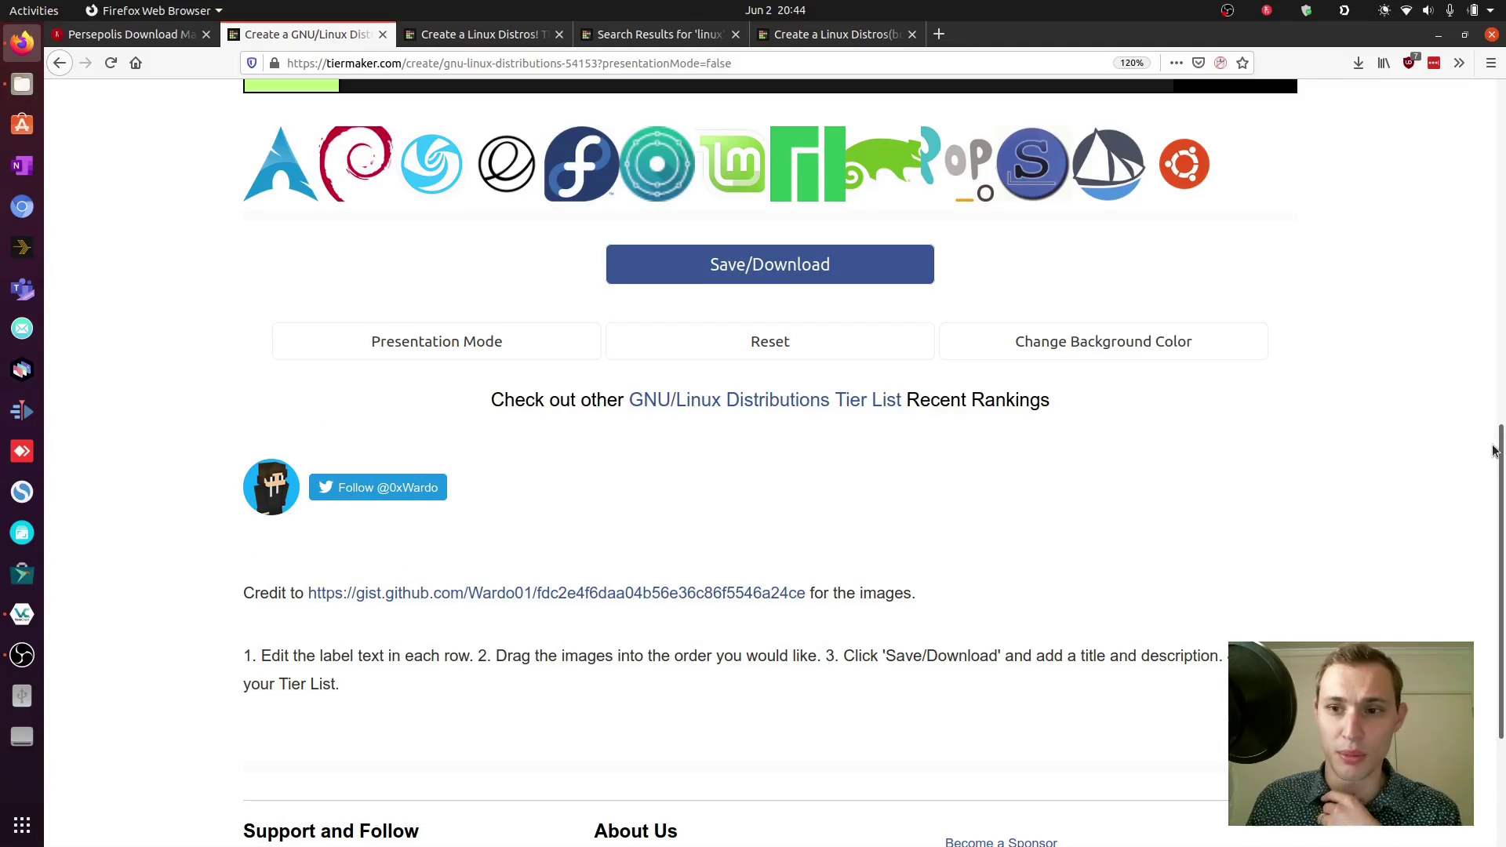
drag(1494, 451, 1490, 236)
- Compare the bigger and simpler Linux distros tier lists, then return to GNU/Linux Distributions
click(659, 34)
click(829, 34)
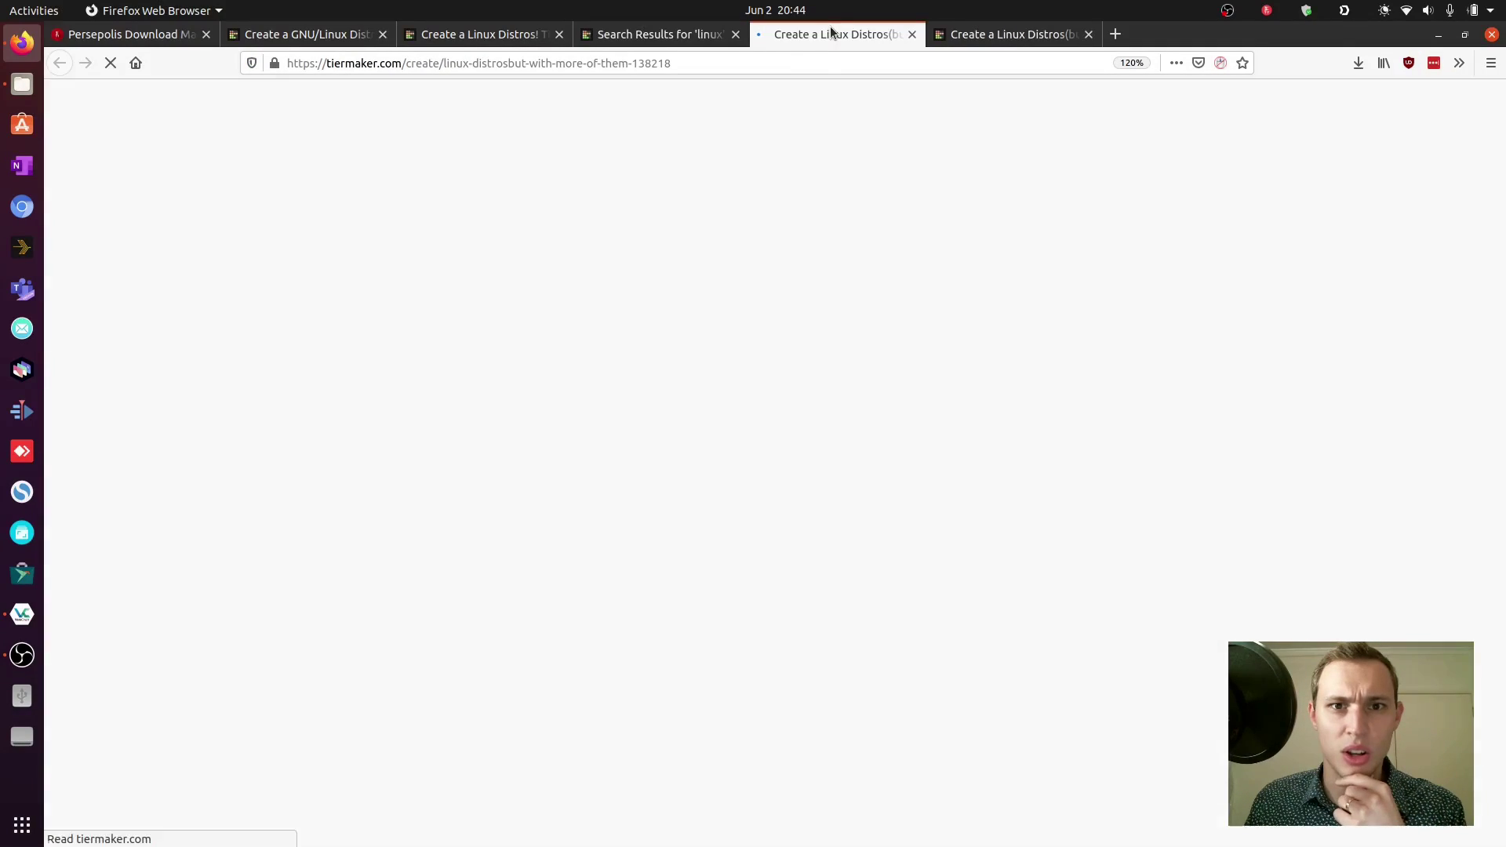
scroll(1448, 439, down, 7)
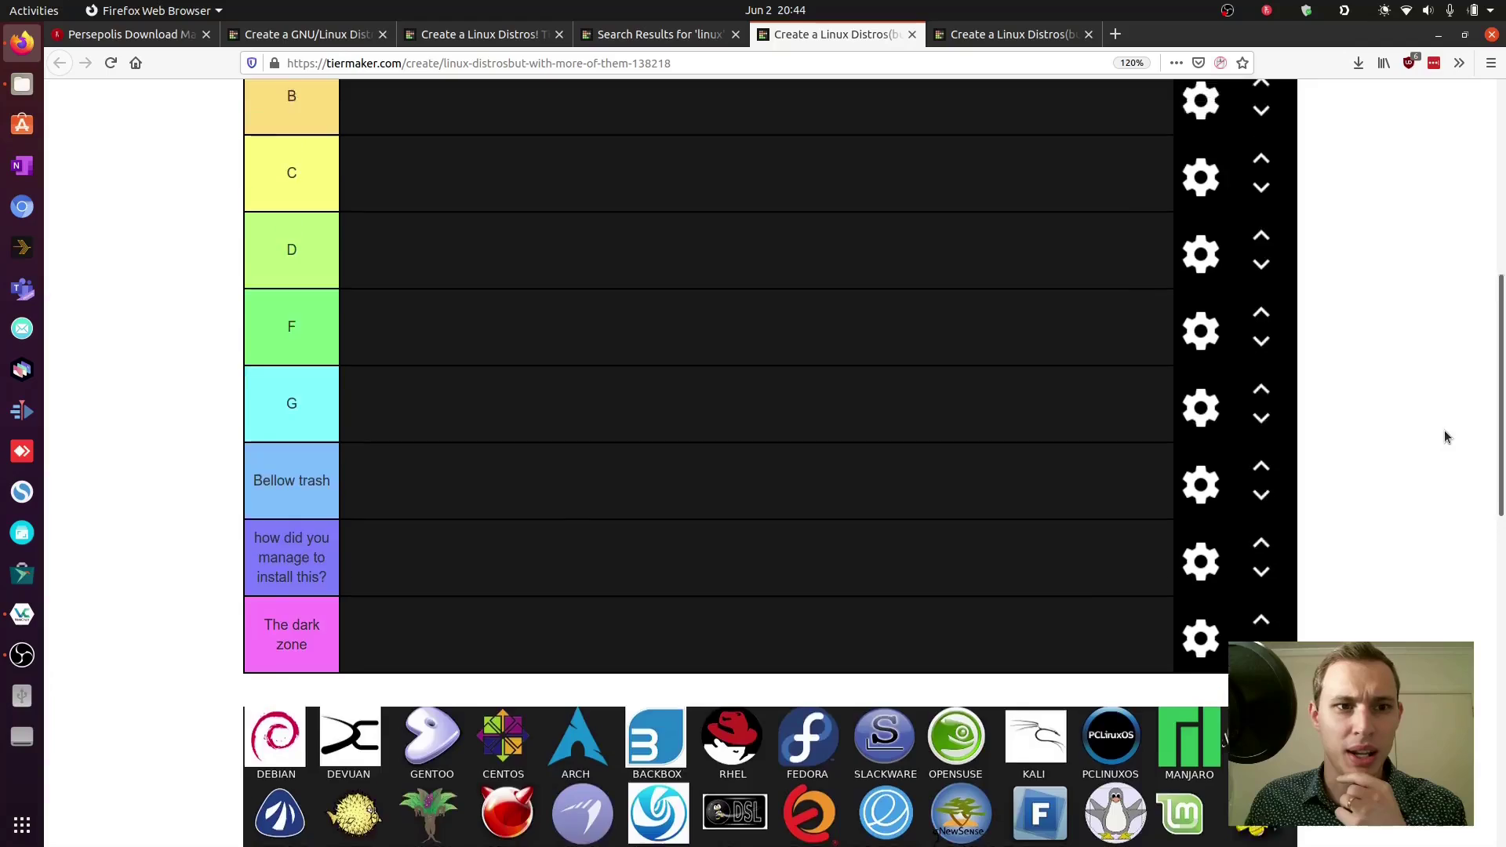
scroll(1444, 430, up, 5)
scroll(311, 554, down, 6)
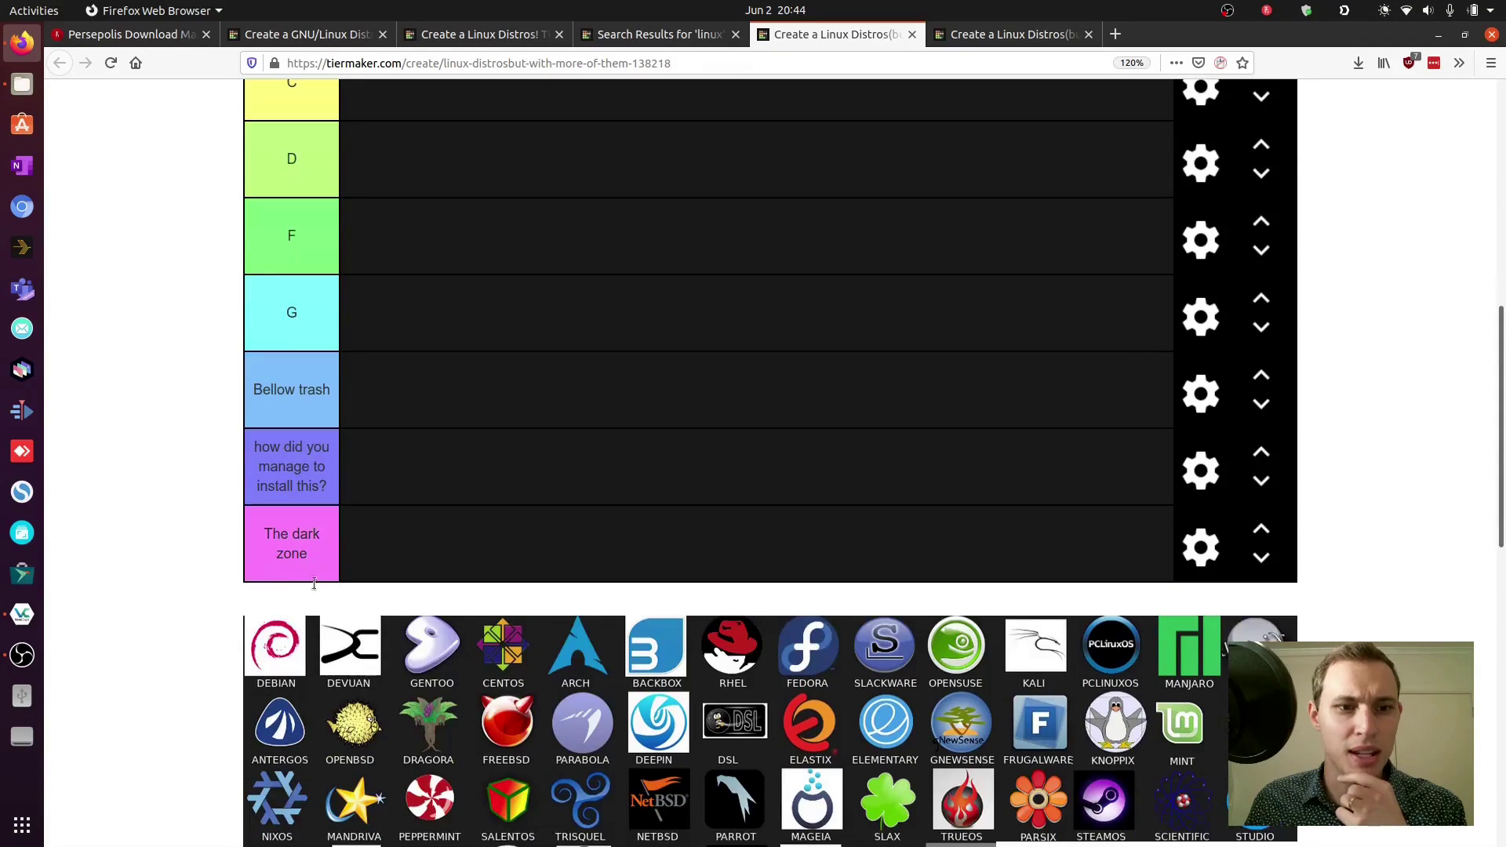
scroll(552, 457, down, 3)
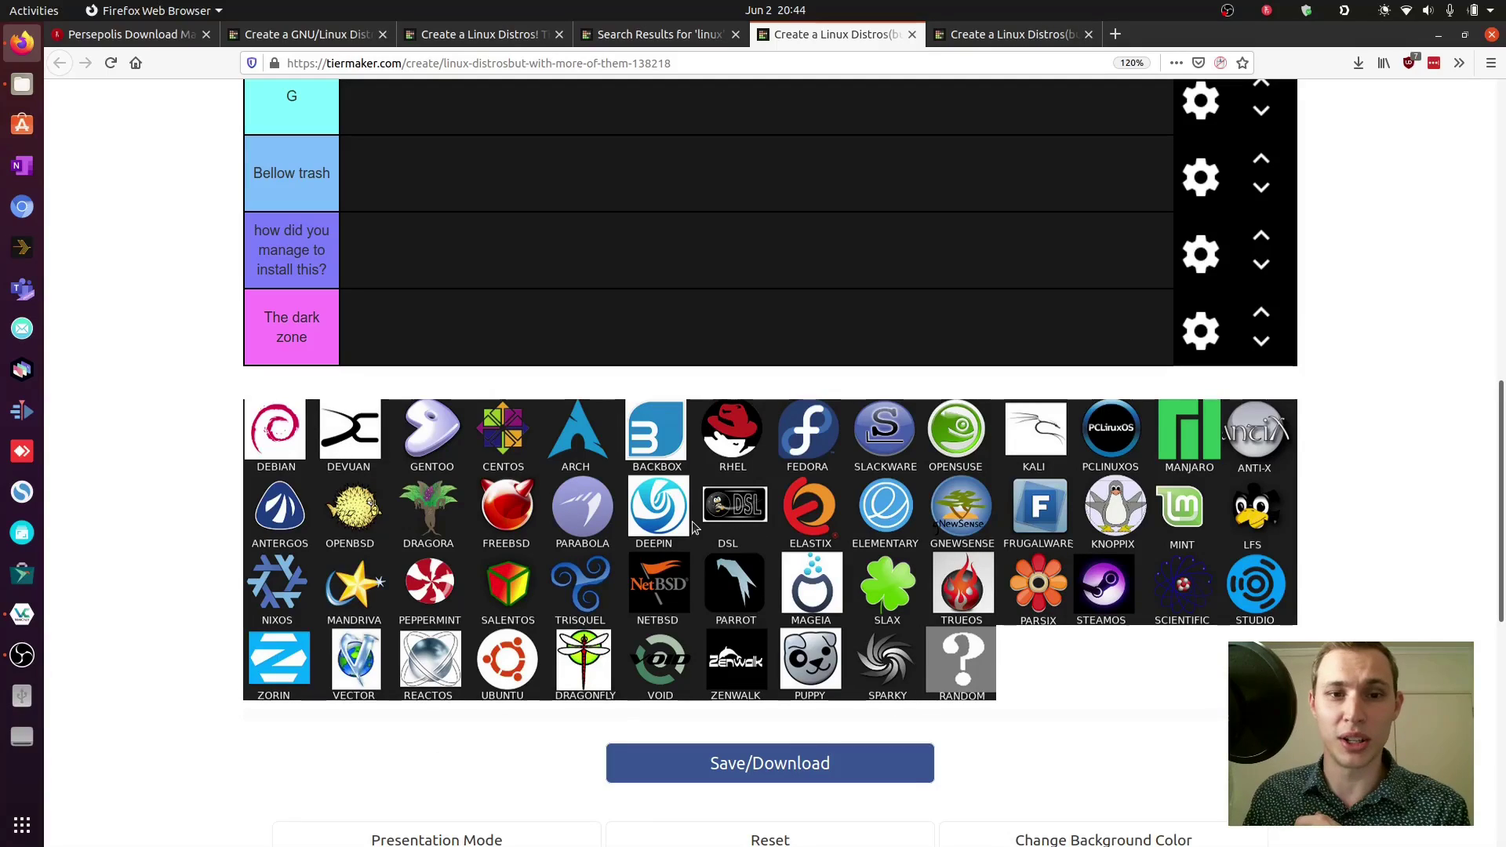
click(495, 33)
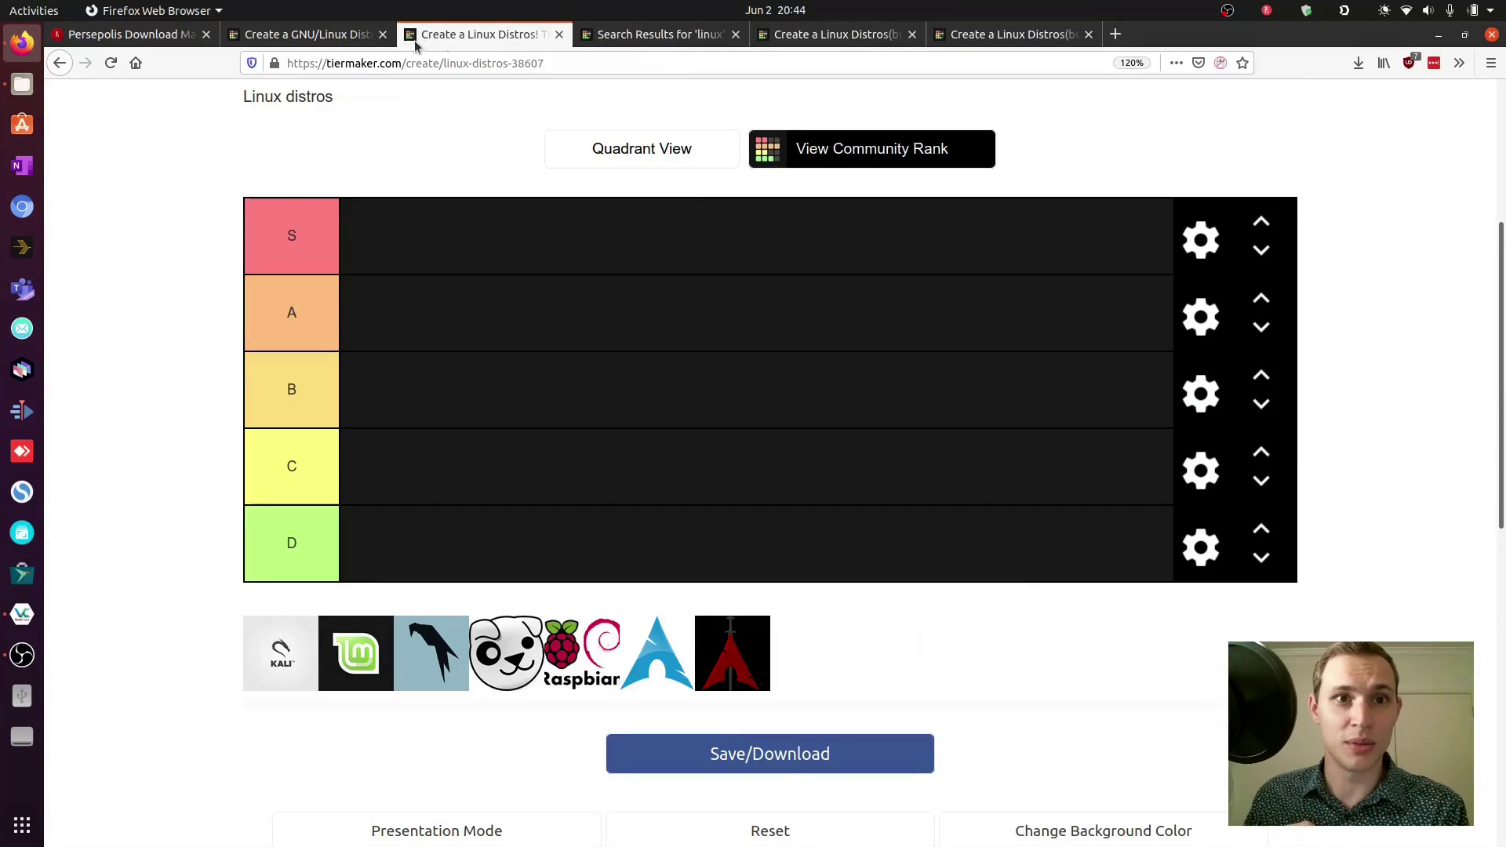
click(306, 35)
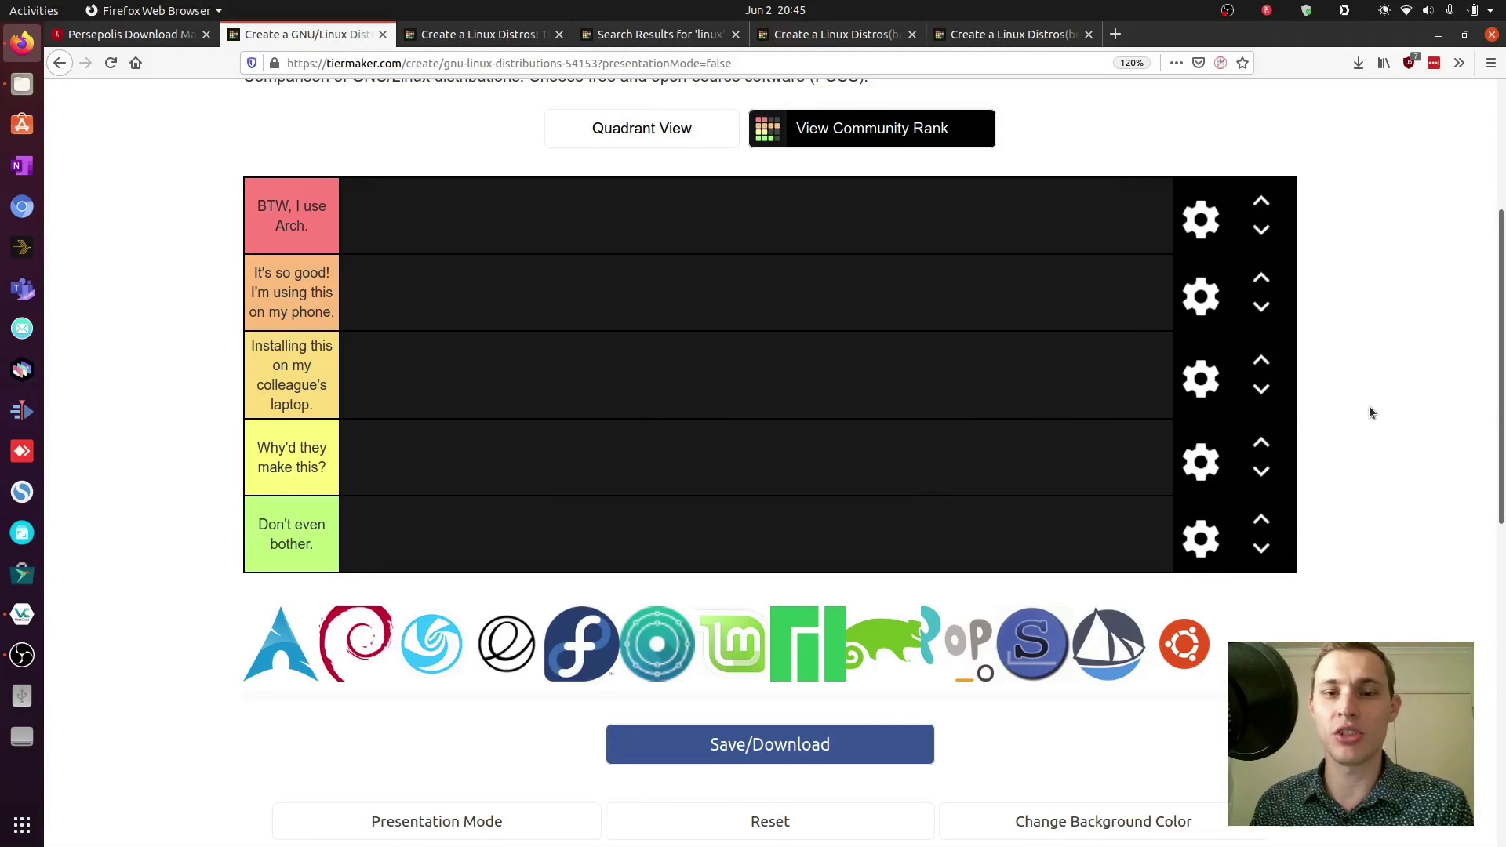
- Zoom the tier list page in for a closer look and back to its previous size
scroll(1369, 406, down, 1)
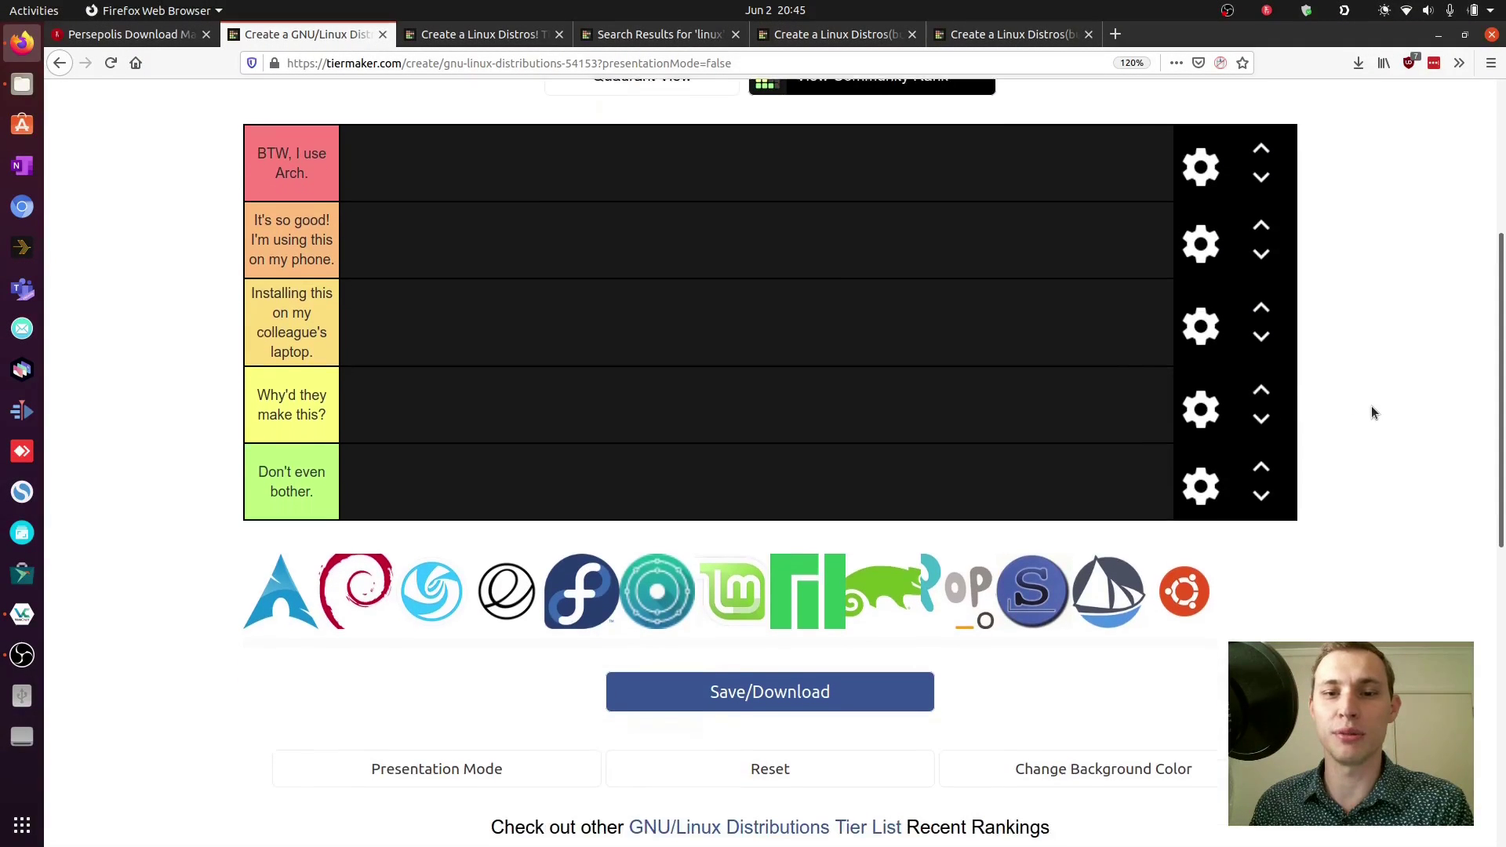
scroll(1369, 407, up, 1)
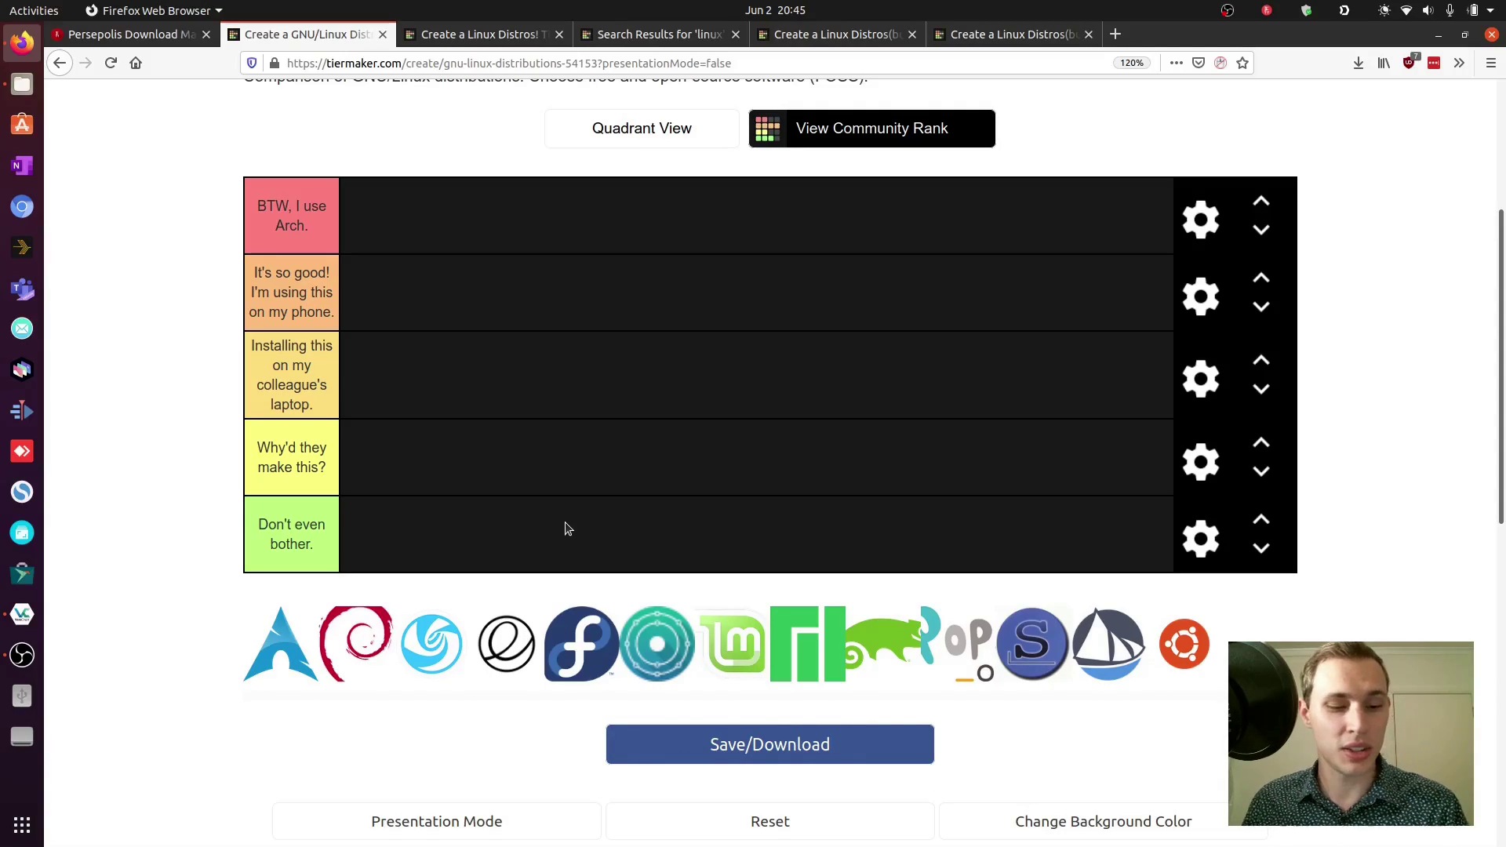
key(ctrl+plus)
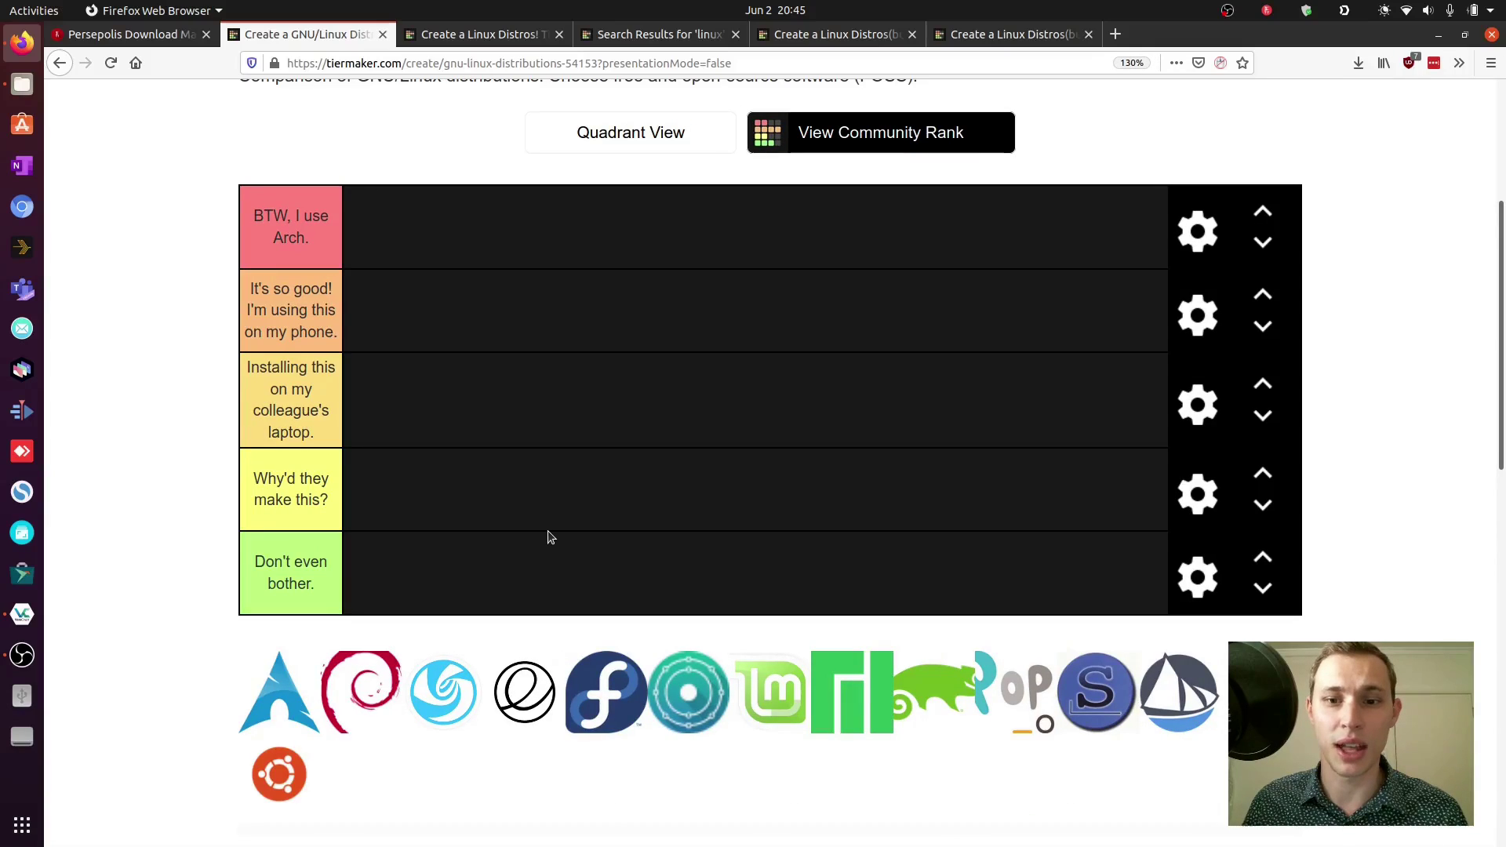
key(ctrl+minus)
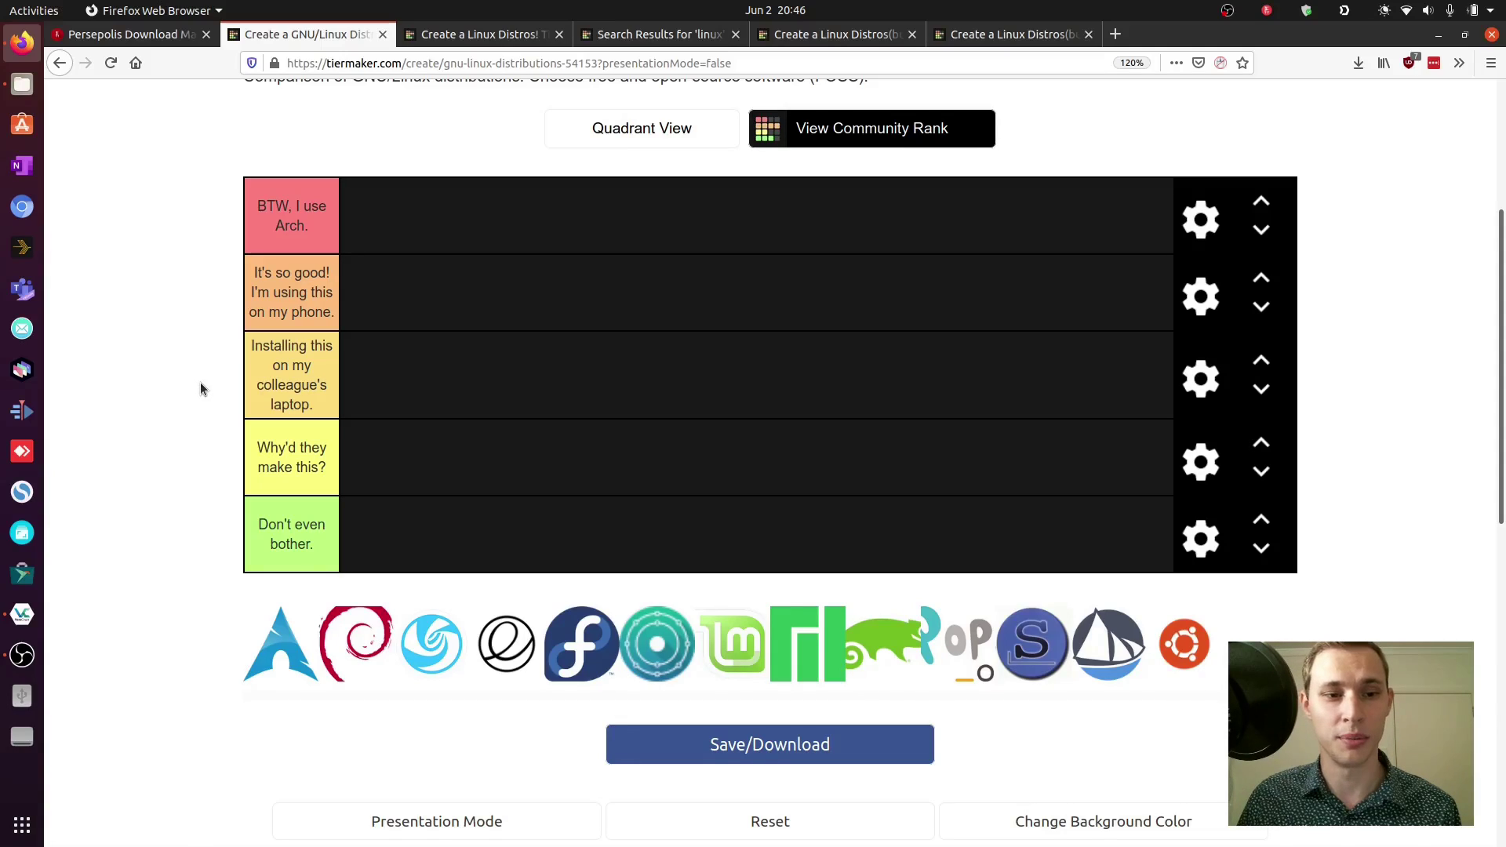
- Drag the Arch logo from the pool into the top tier, then down into the second tier
drag(288, 651, 493, 370)
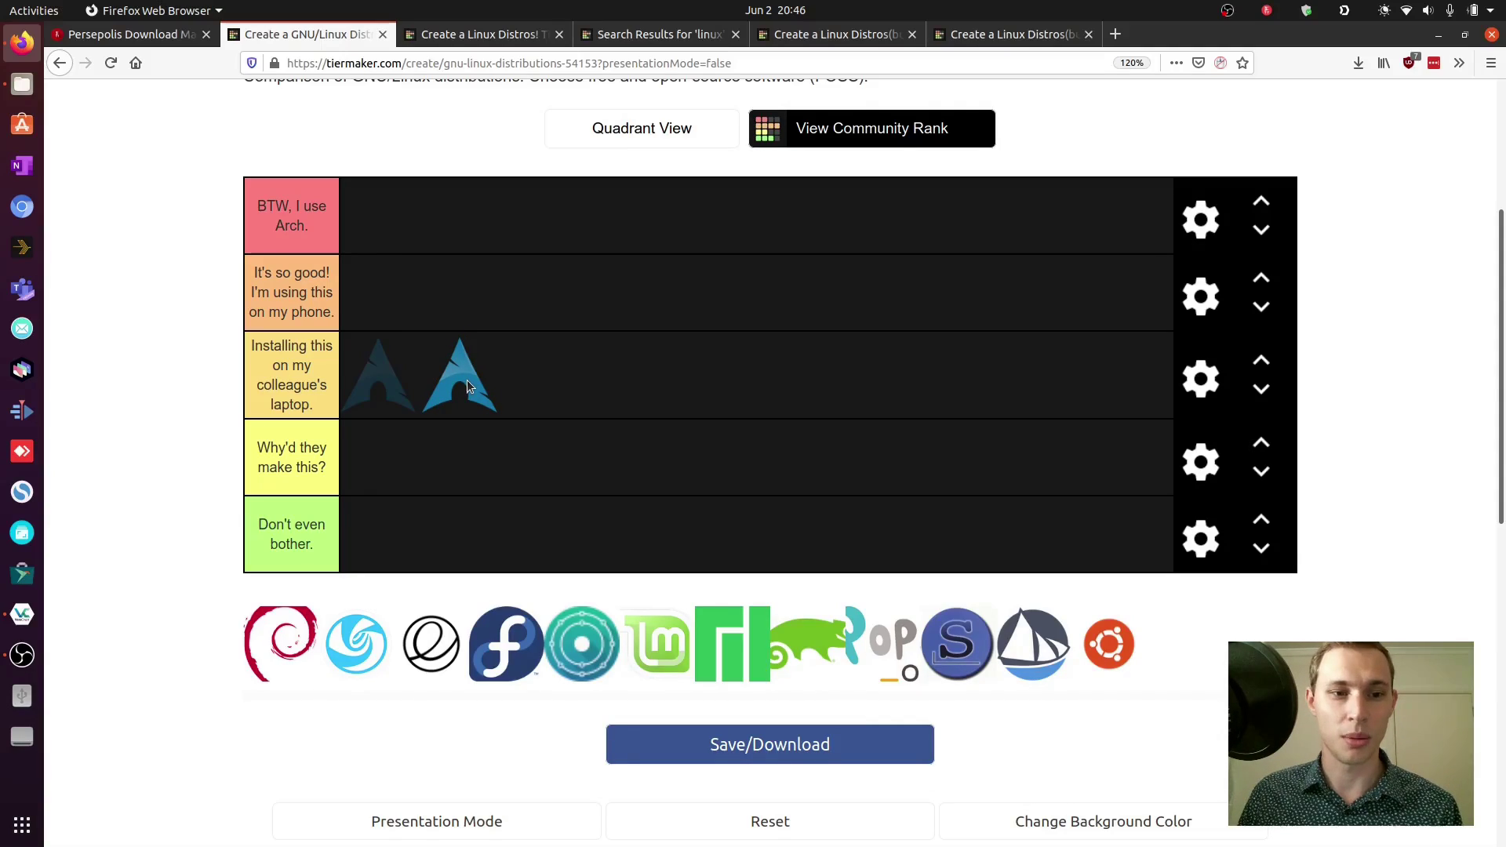
drag(467, 379, 463, 318)
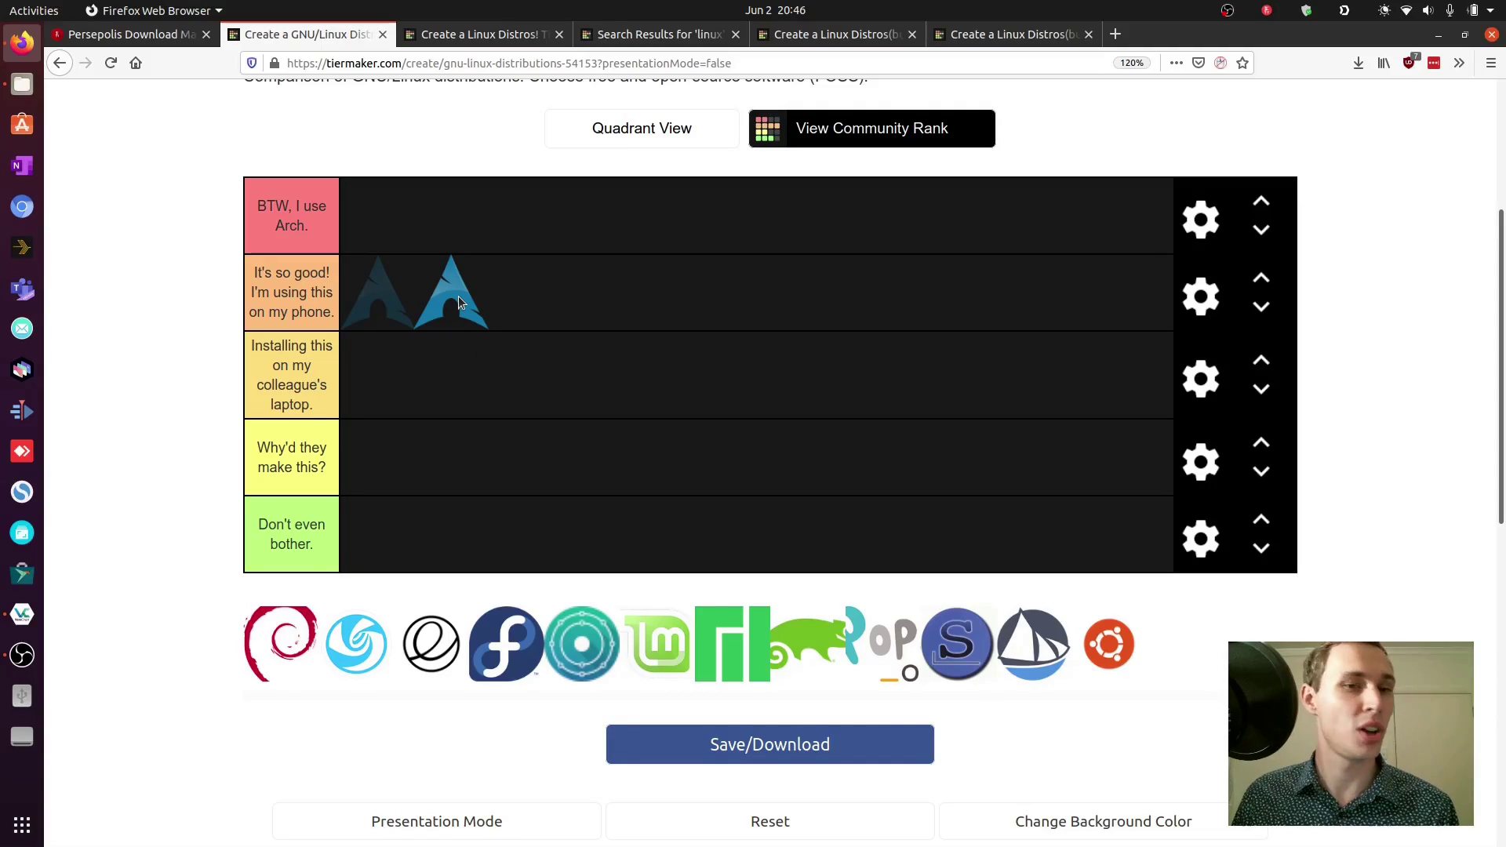
drag(458, 299, 449, 225)
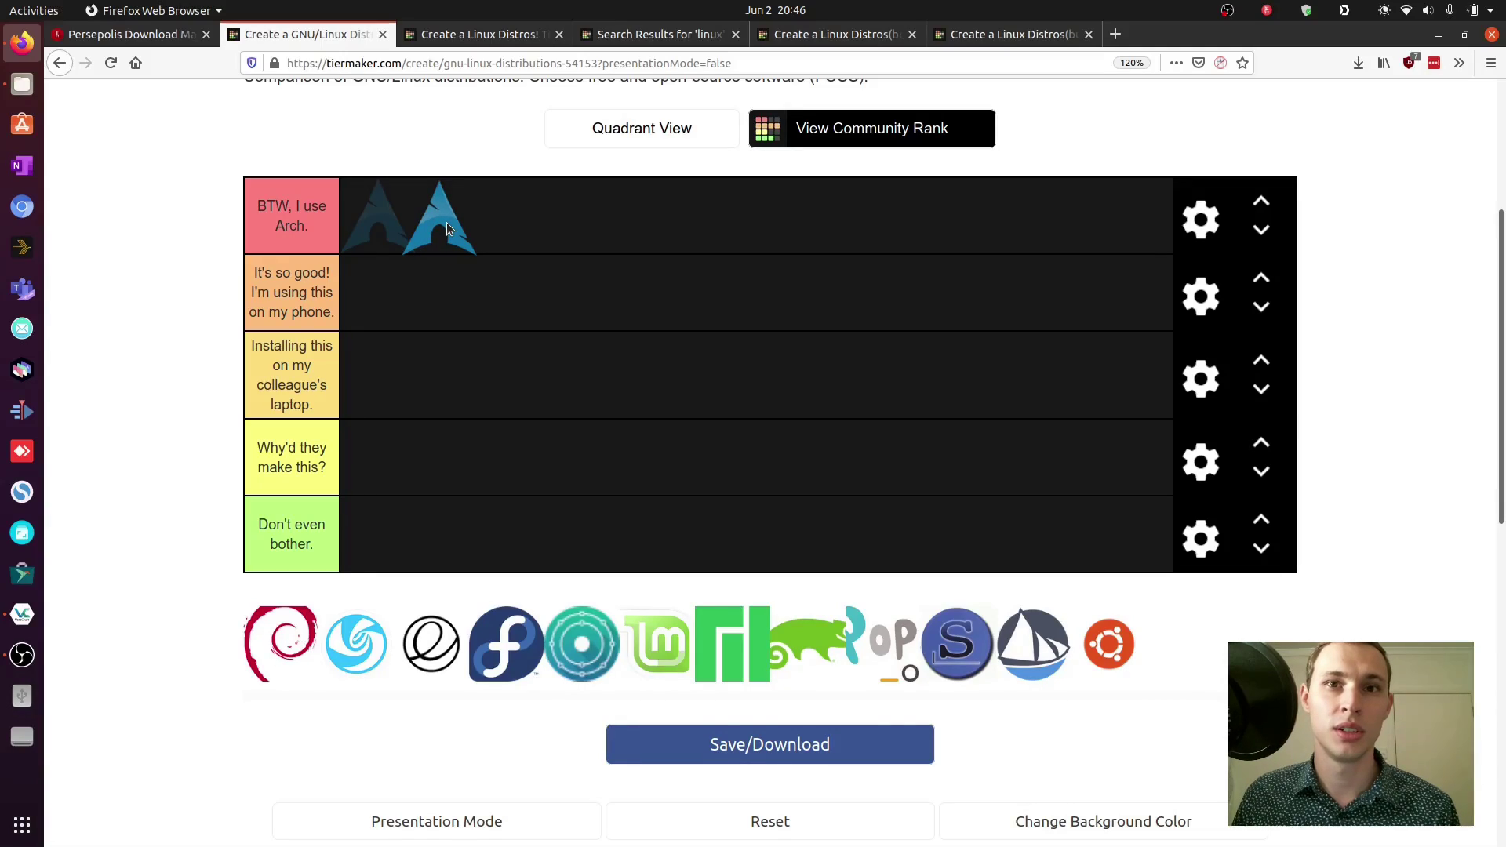
drag(445, 223, 446, 274)
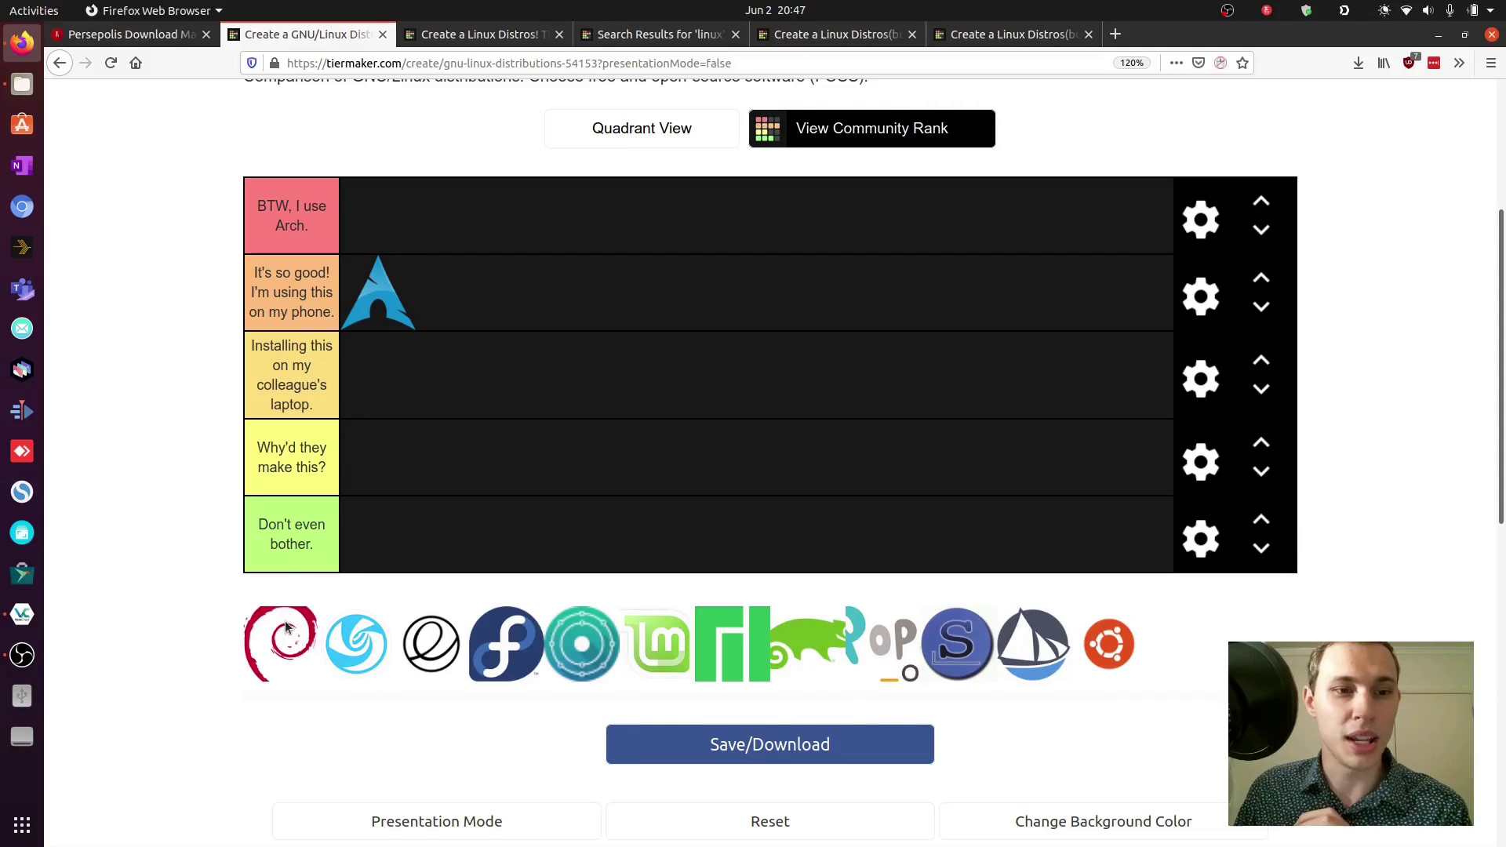
- Drop the Debian logo from the unranked pool into the "BTW, I use Arch." tier
mouse_move(289, 624)
mouse_down()
mouse_move(495, 405)
mouse_move(532, 389)
mouse_move(535, 432)
mouse_move(477, 566)
mouse_move(251, 623)
mouse_move(275, 622)
mouse_up()
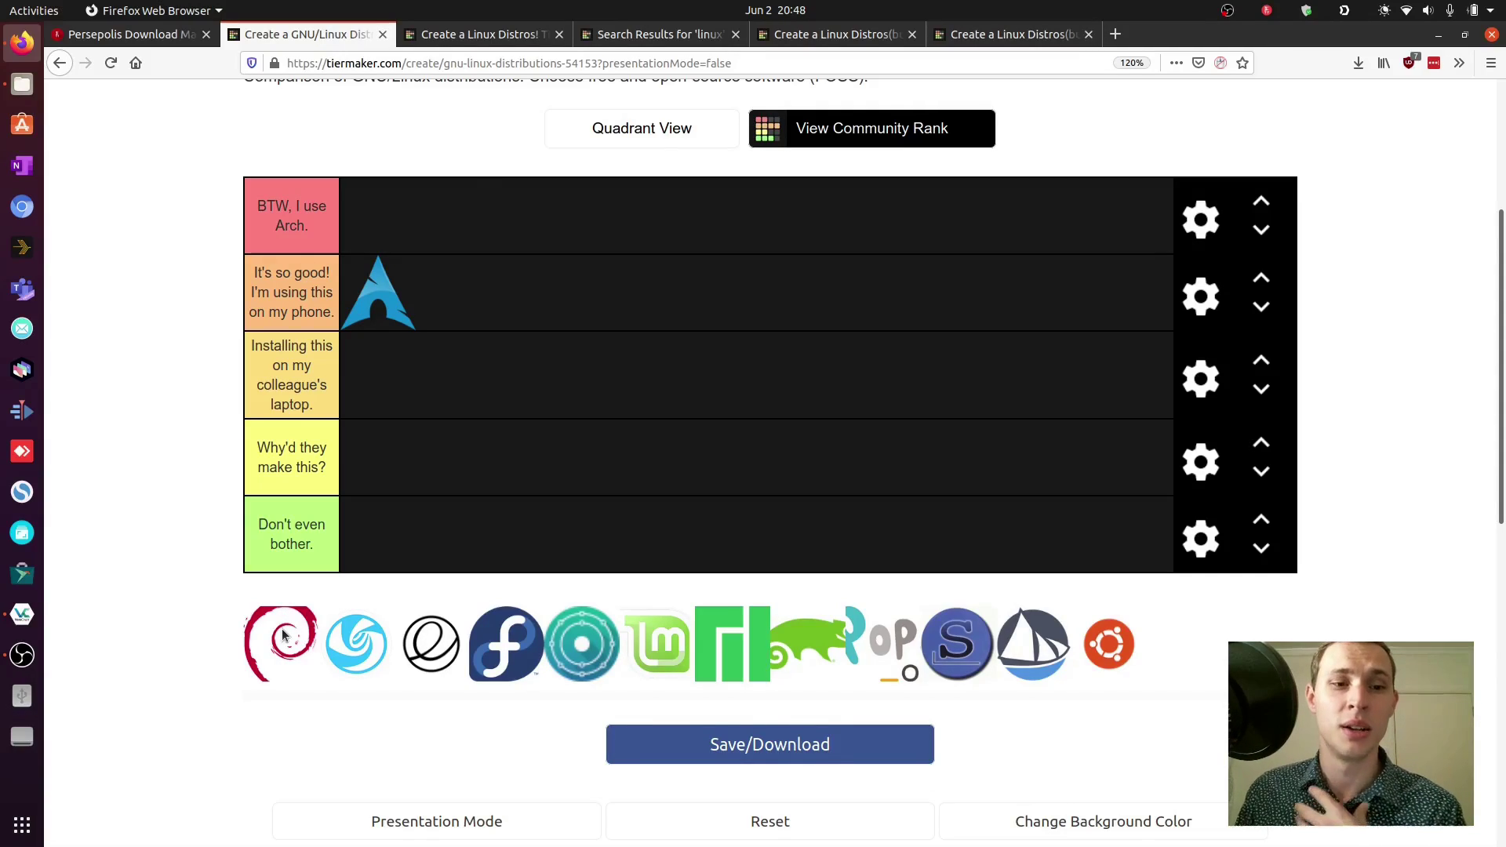
drag(280, 628, 449, 190)
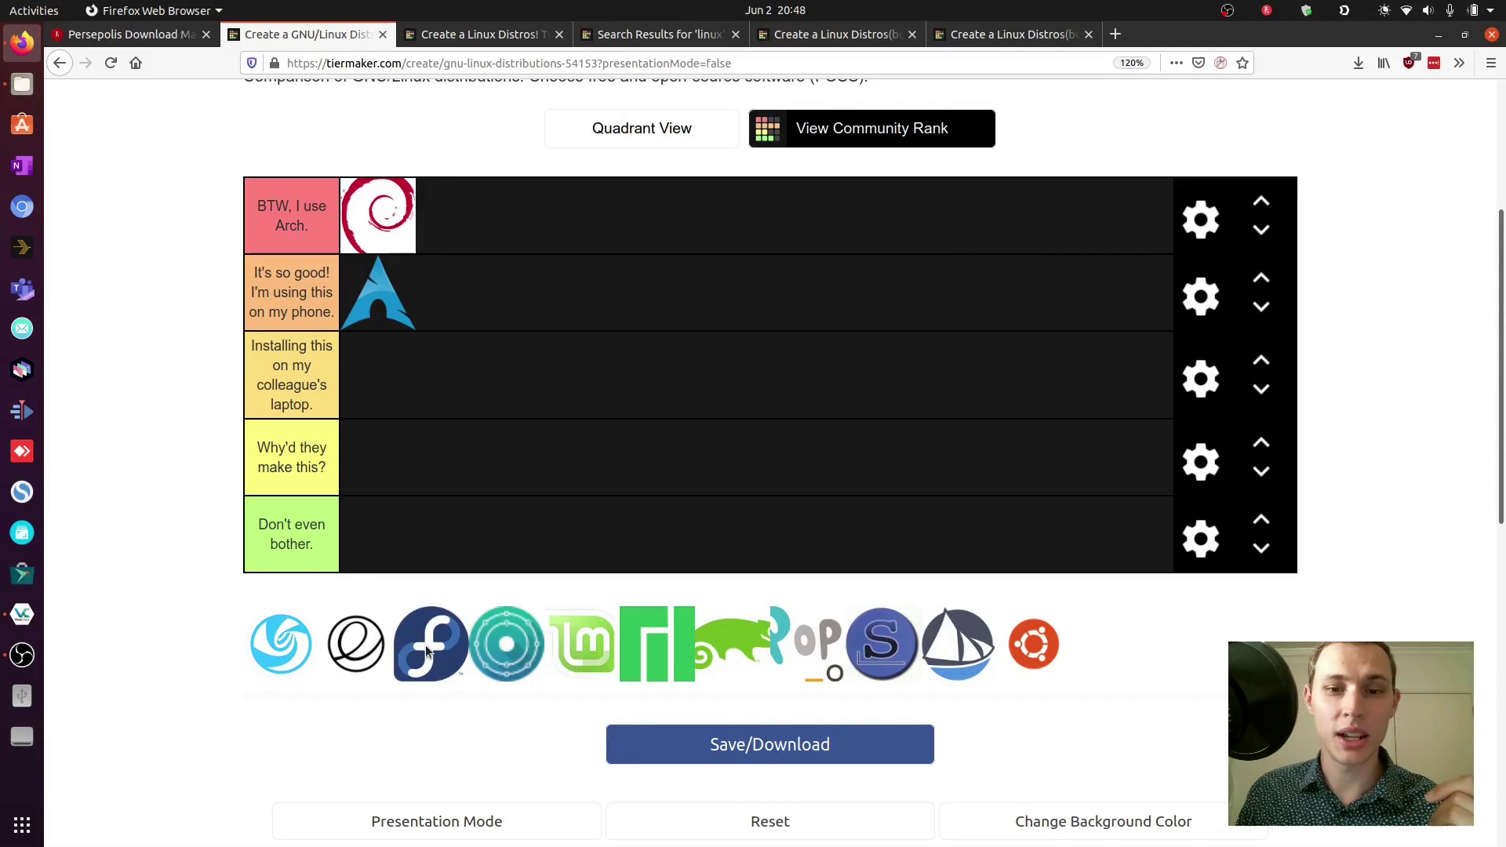
- Drop the Deepin logo beside Arch in the "It's so good! I'm using this on my phone." tier
drag(279, 656, 275, 665)
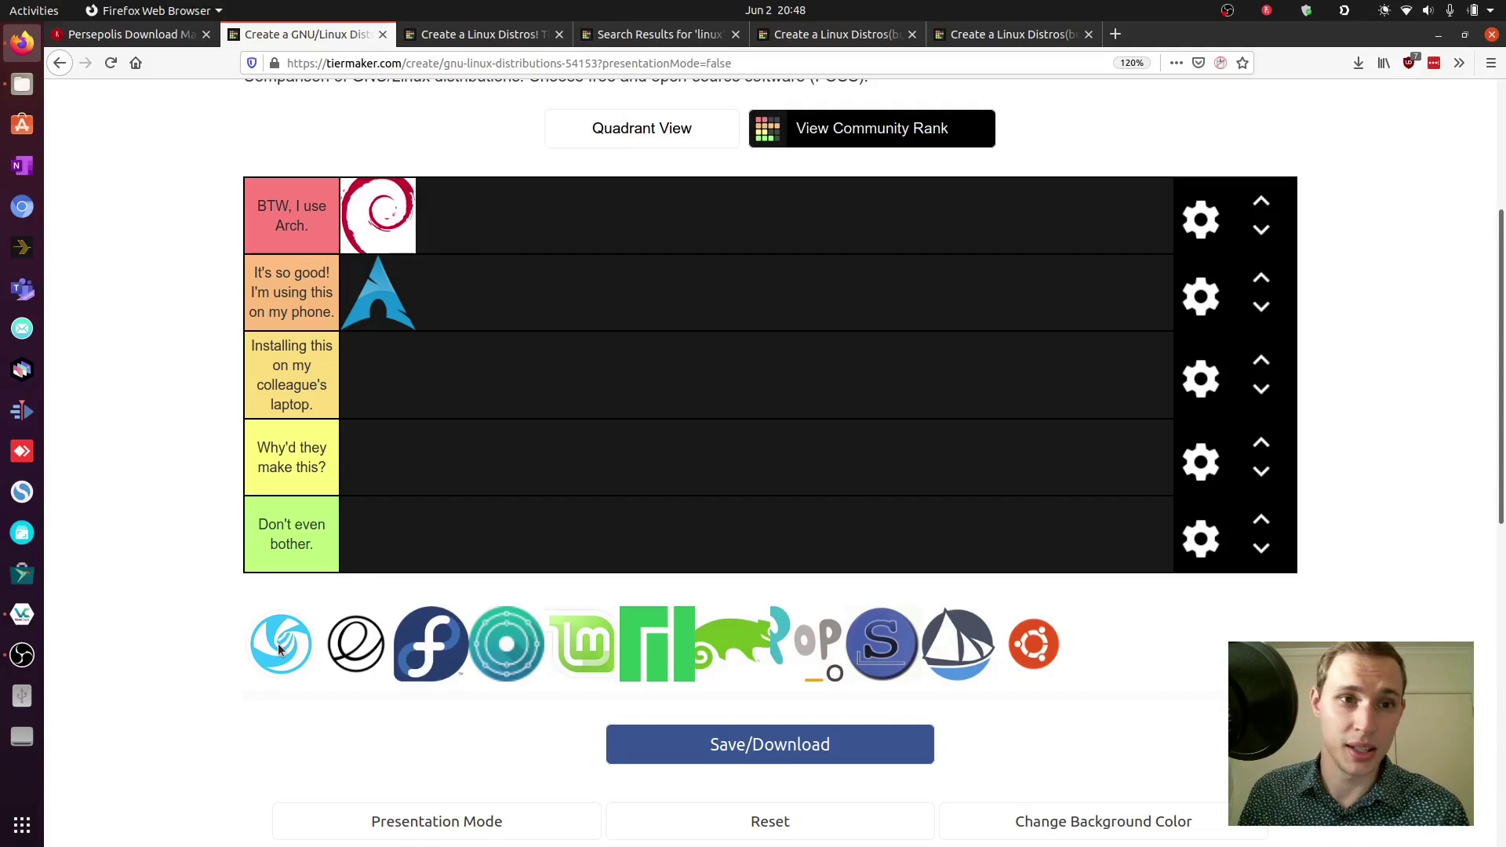
drag(280, 645, 447, 309)
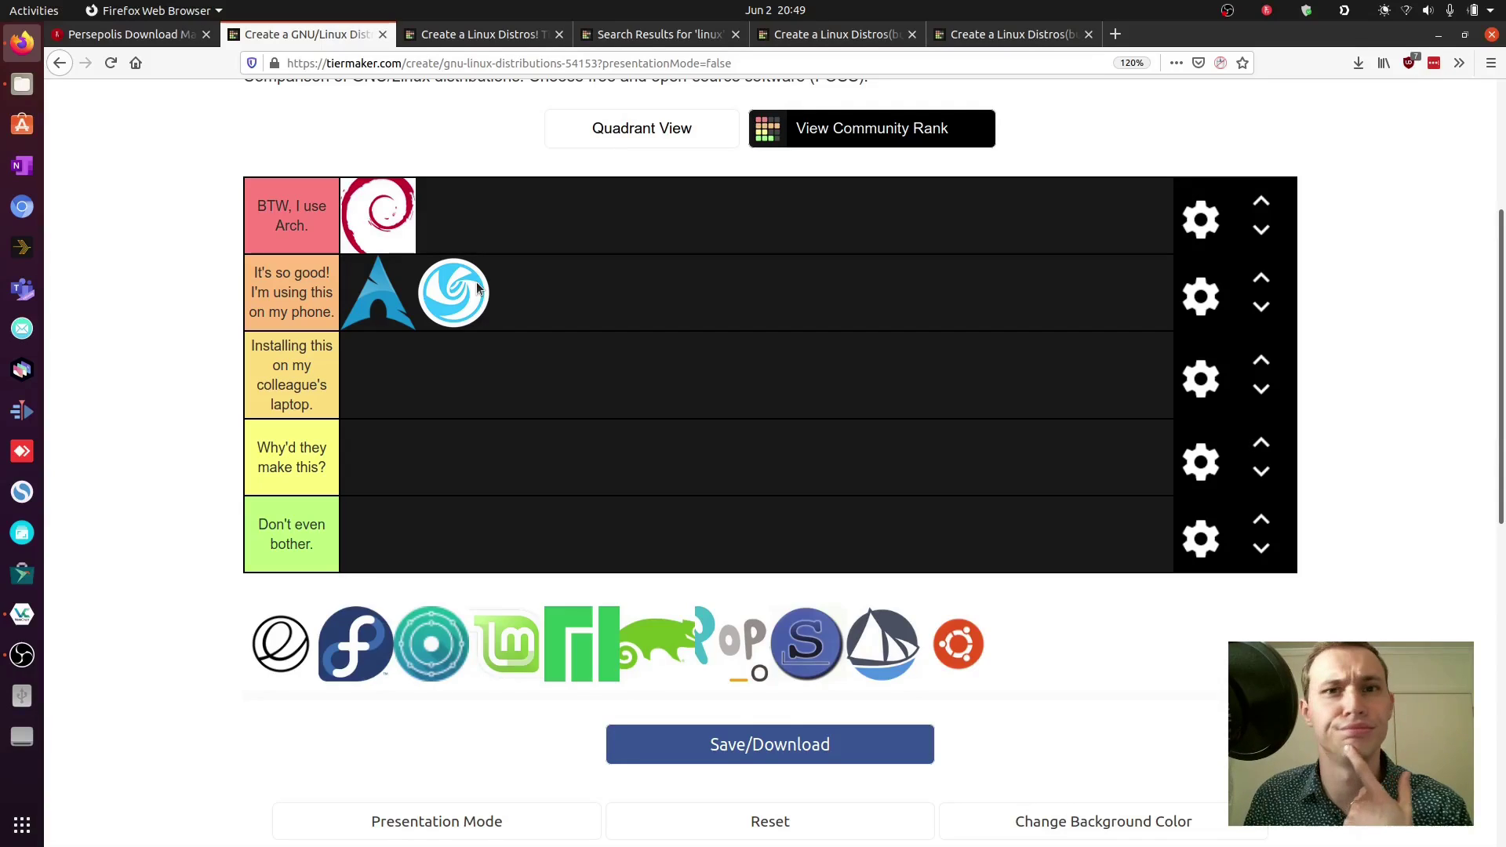
- Move Deepin from beside Arch down into the "Installing this on my colleague's laptop." tier
drag(478, 289, 463, 386)
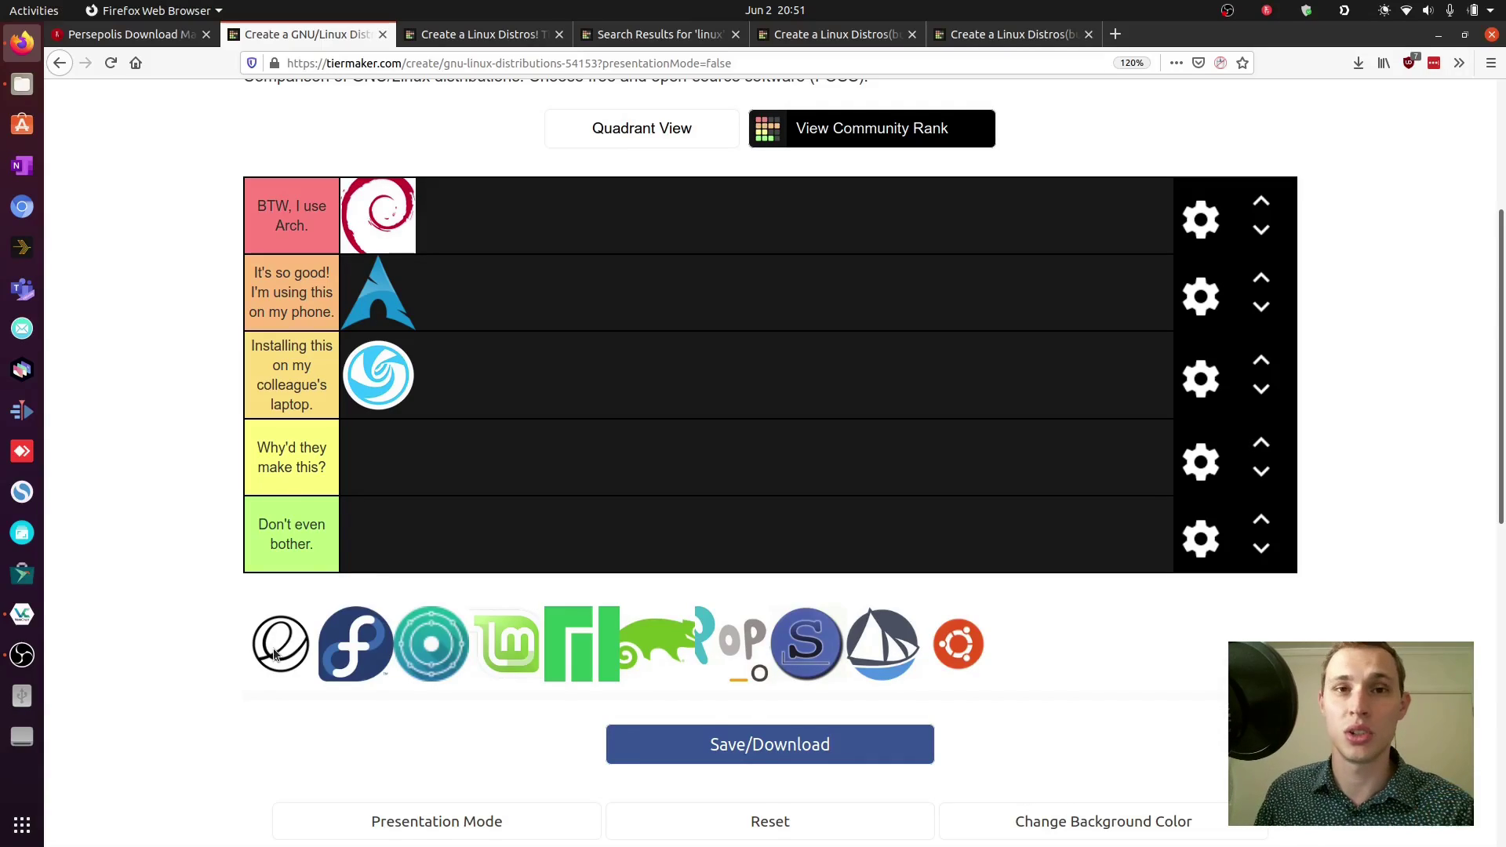
- Place the elementary OS logo next to Debian in the "BTW, I use Arch." tier
drag(275, 655, 484, 222)
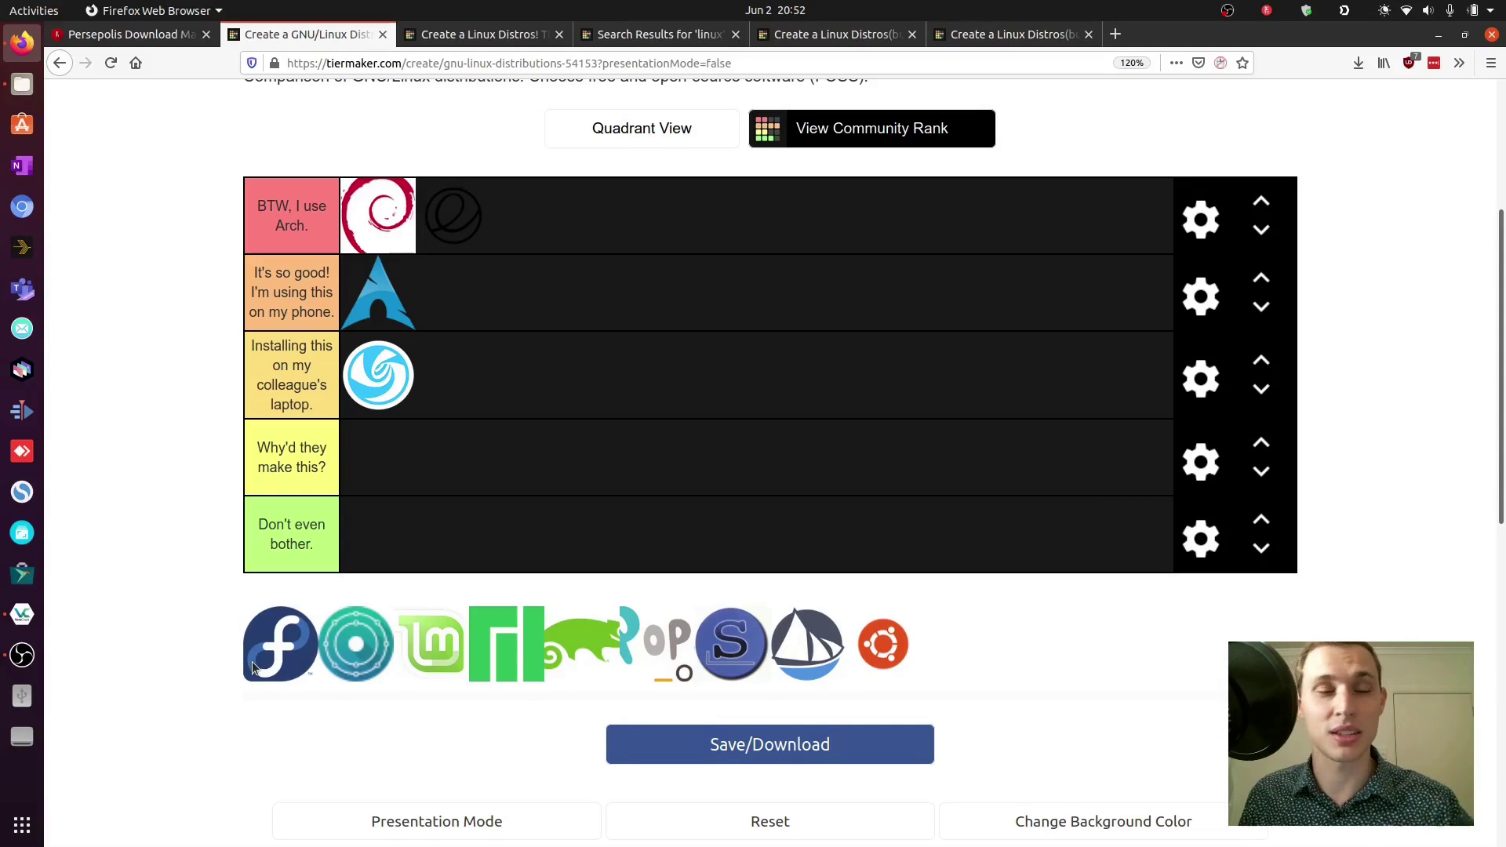
- Place the Fedora logo beside Arch in the "It's so good! I'm using this on my phone." tier
drag(251, 661, 452, 304)
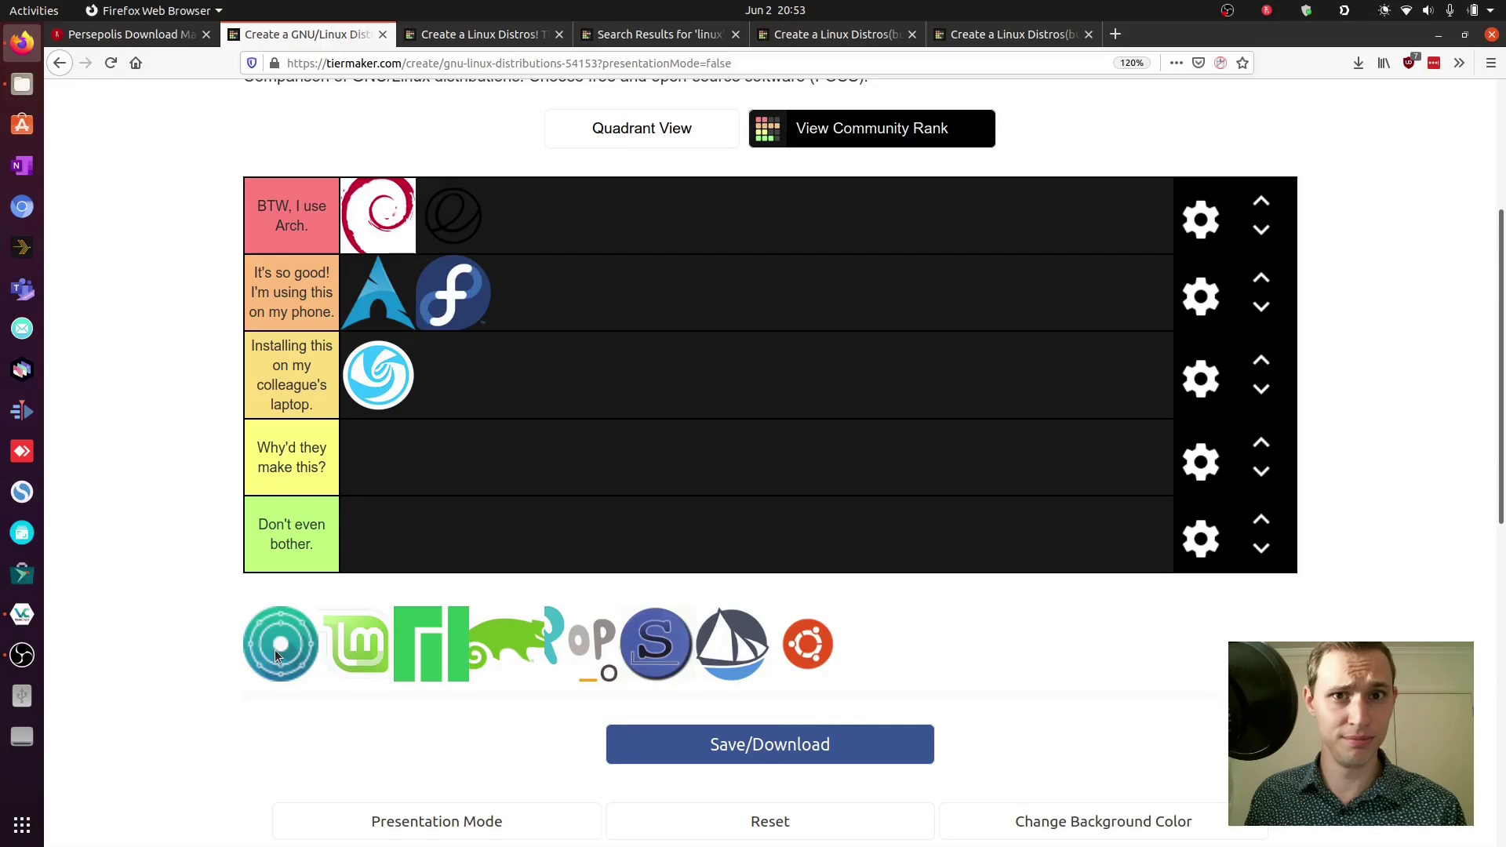
- Place the KDE neon teal ring logo into the "Why'd they make this?" tier
drag(274, 650, 428, 464)
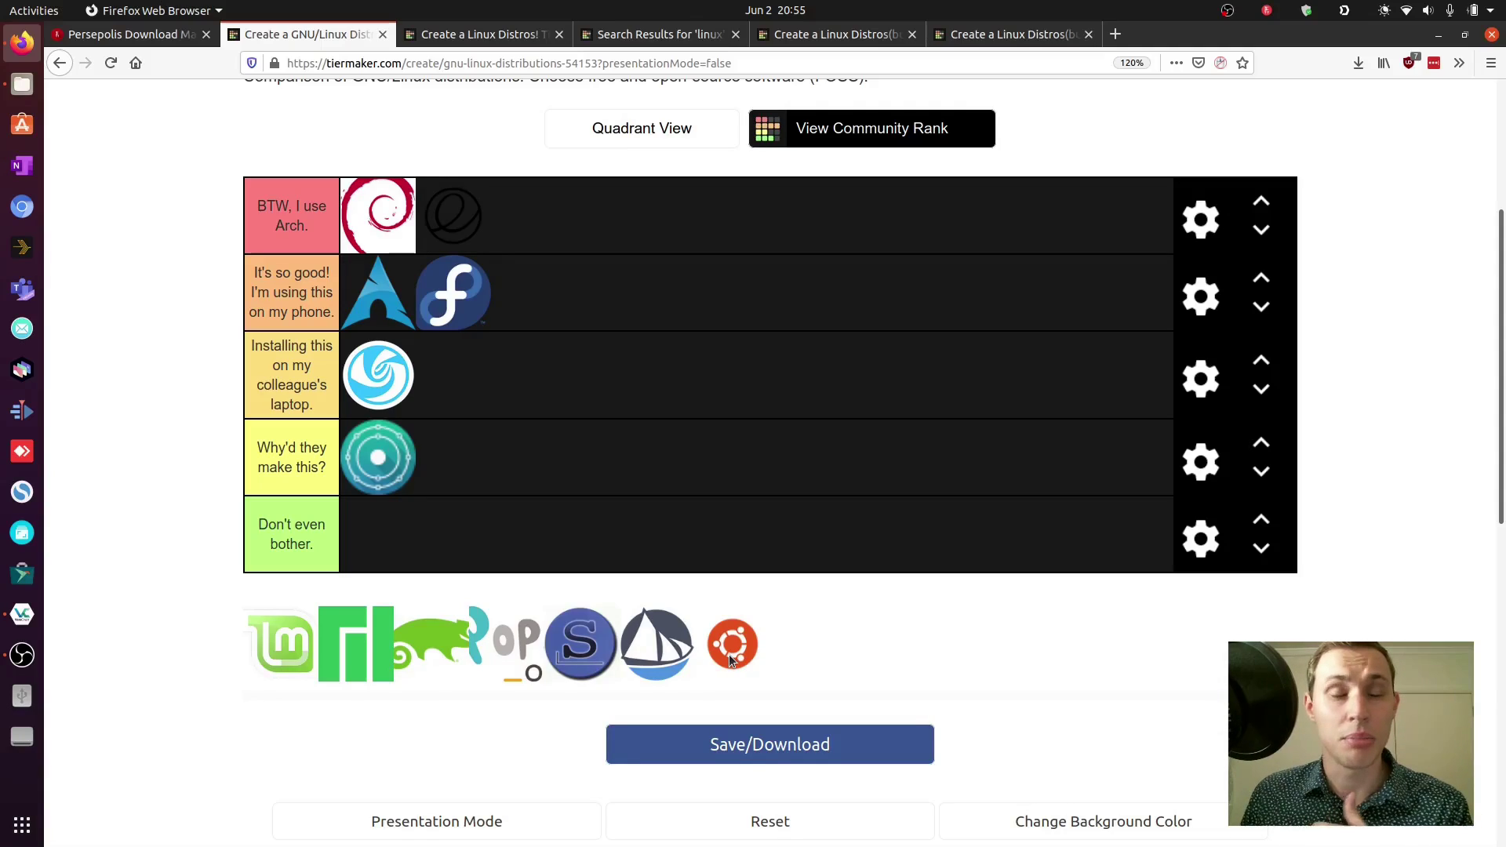
- Place Ubuntu beside Deepin in the colleague's-laptop tier and pick up the Solus sailboat logo
drag(728, 654, 459, 377)
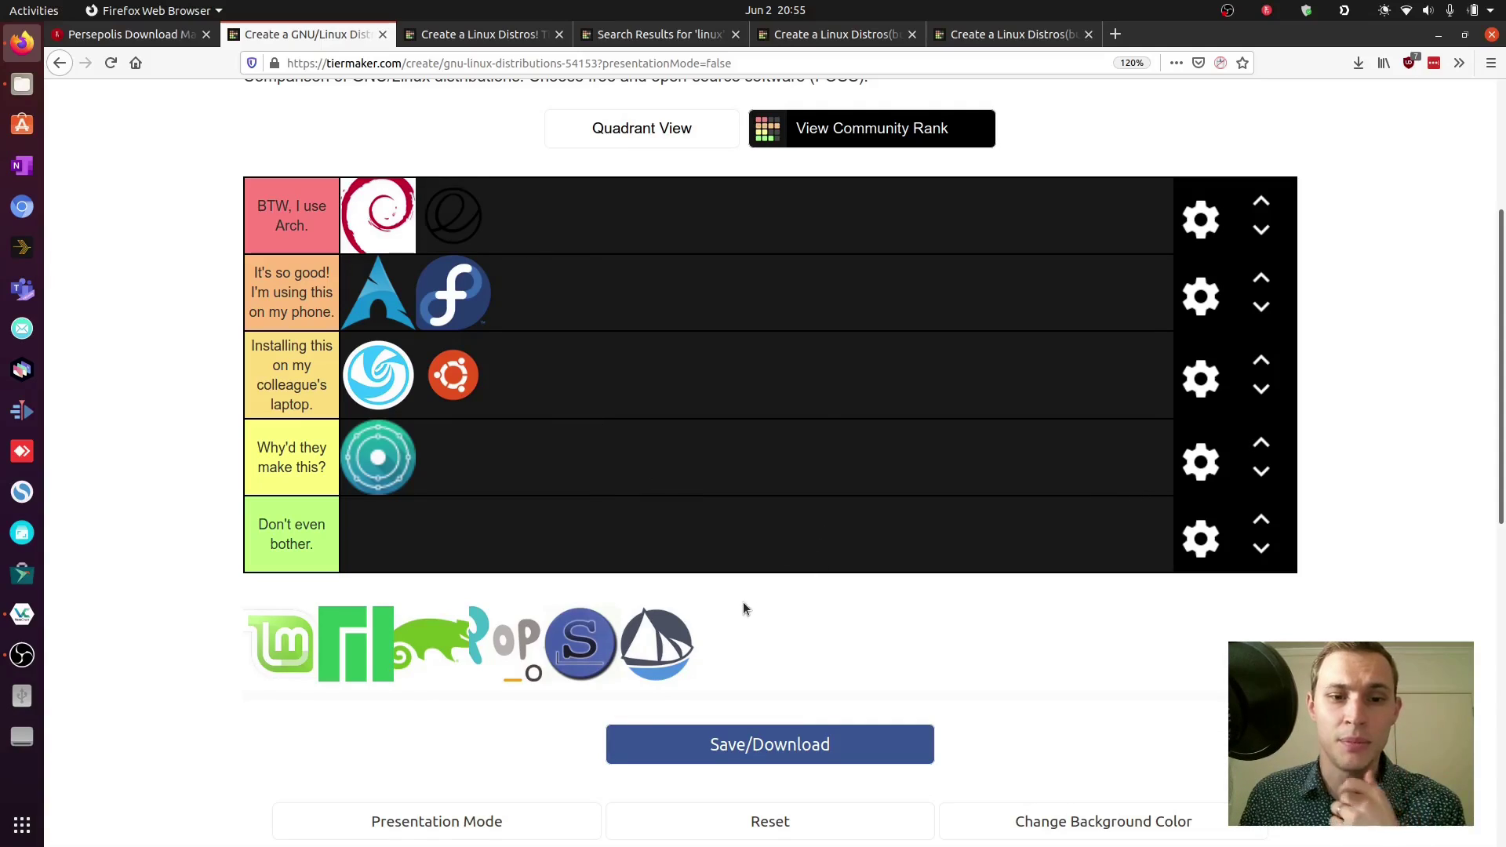
drag(676, 655, 704, 463)
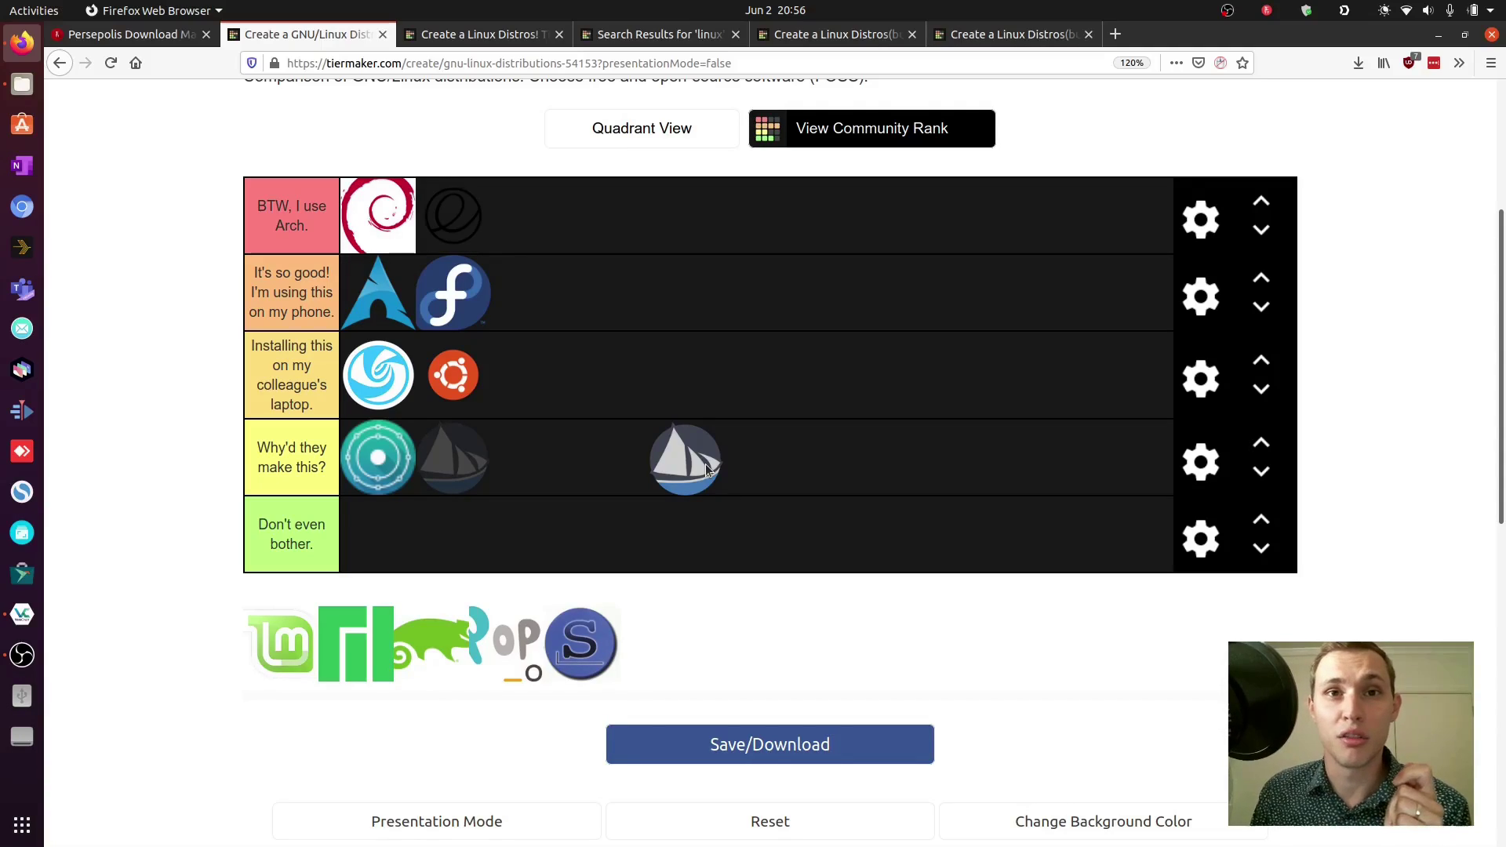
- Drop the Solus sailboat logo beside Arch and Fedora in the "It's so good!" tier
drag(706, 469, 705, 469)
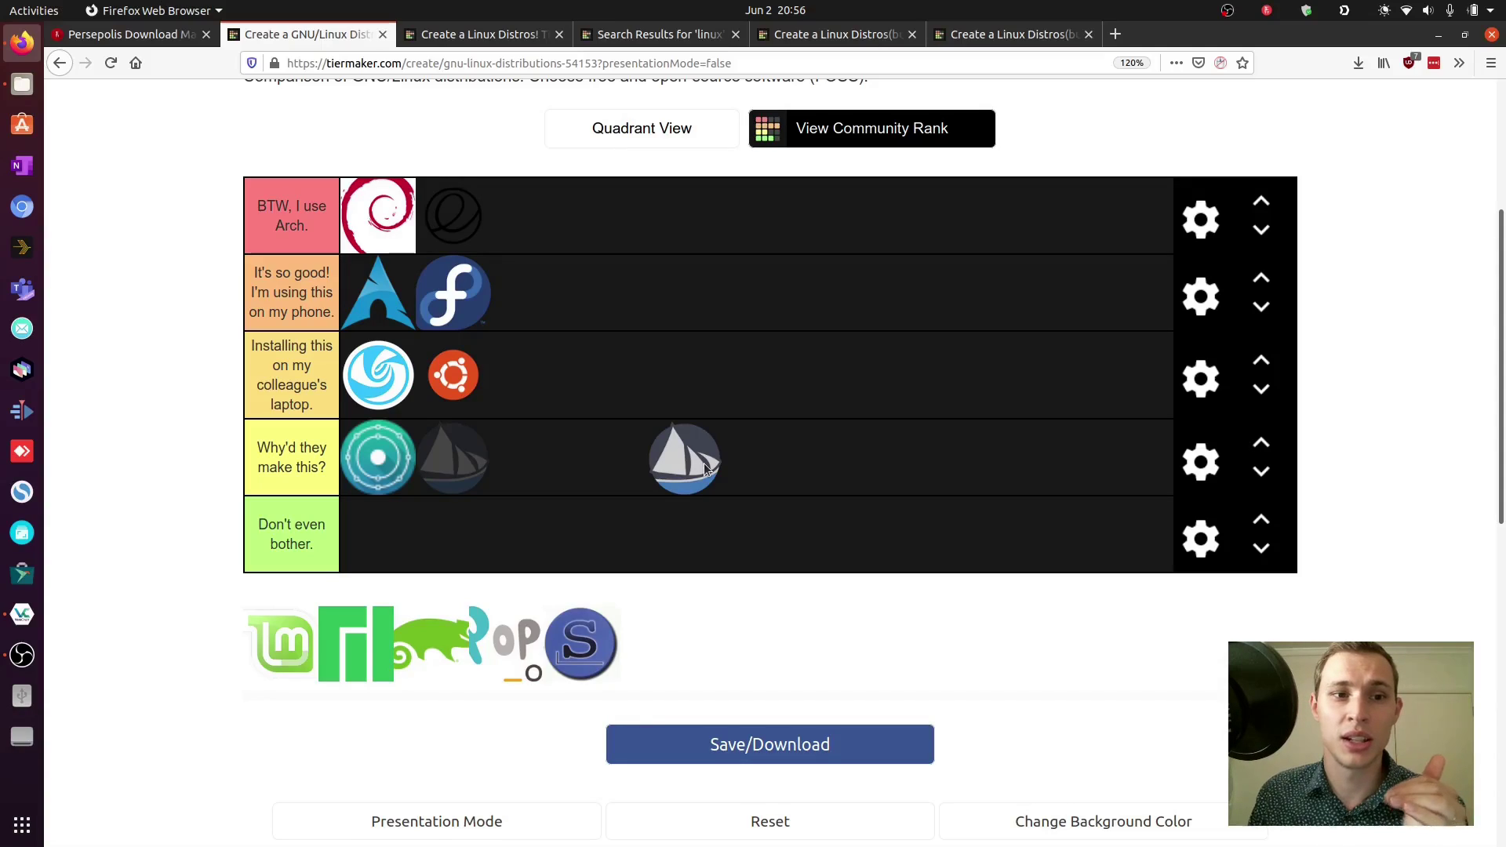
drag(704, 468, 776, 279)
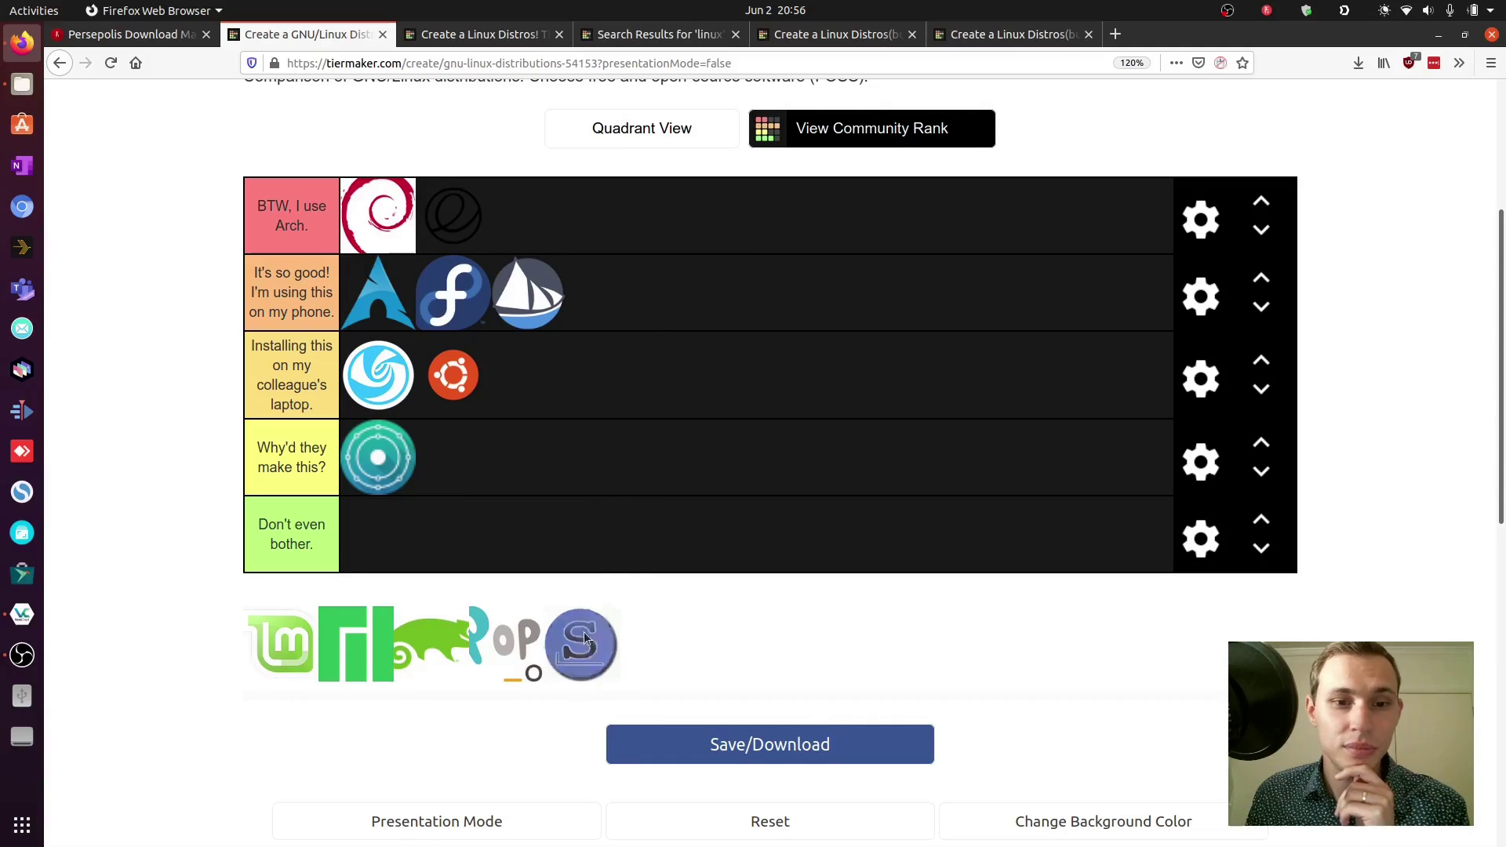
- Place the blue "S" Slackware logo into the bottom "Don't even bother." tier
drag(585, 639, 645, 516)
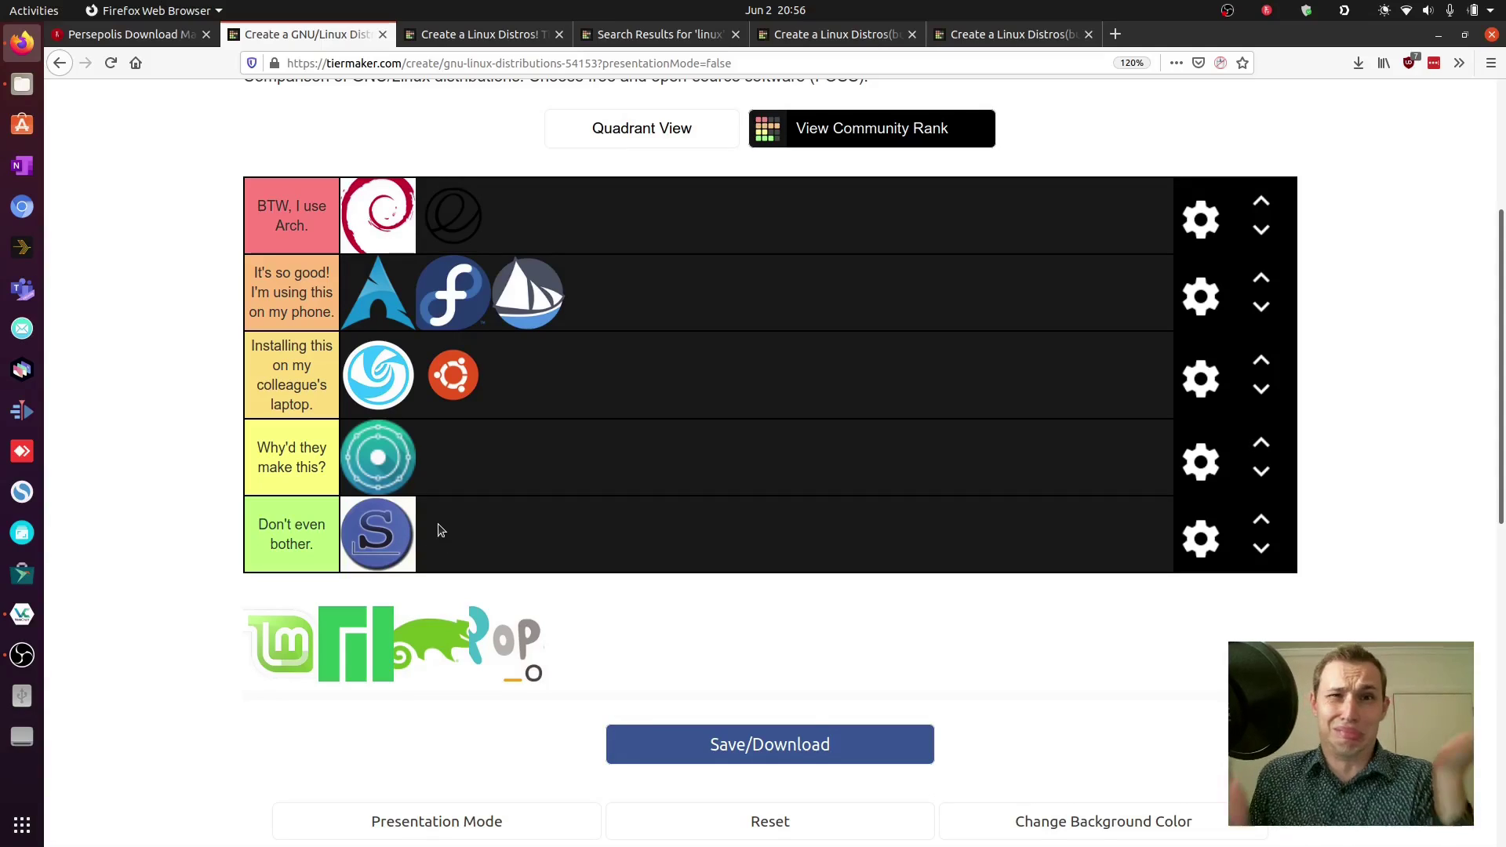
drag(513, 646, 767, 383)
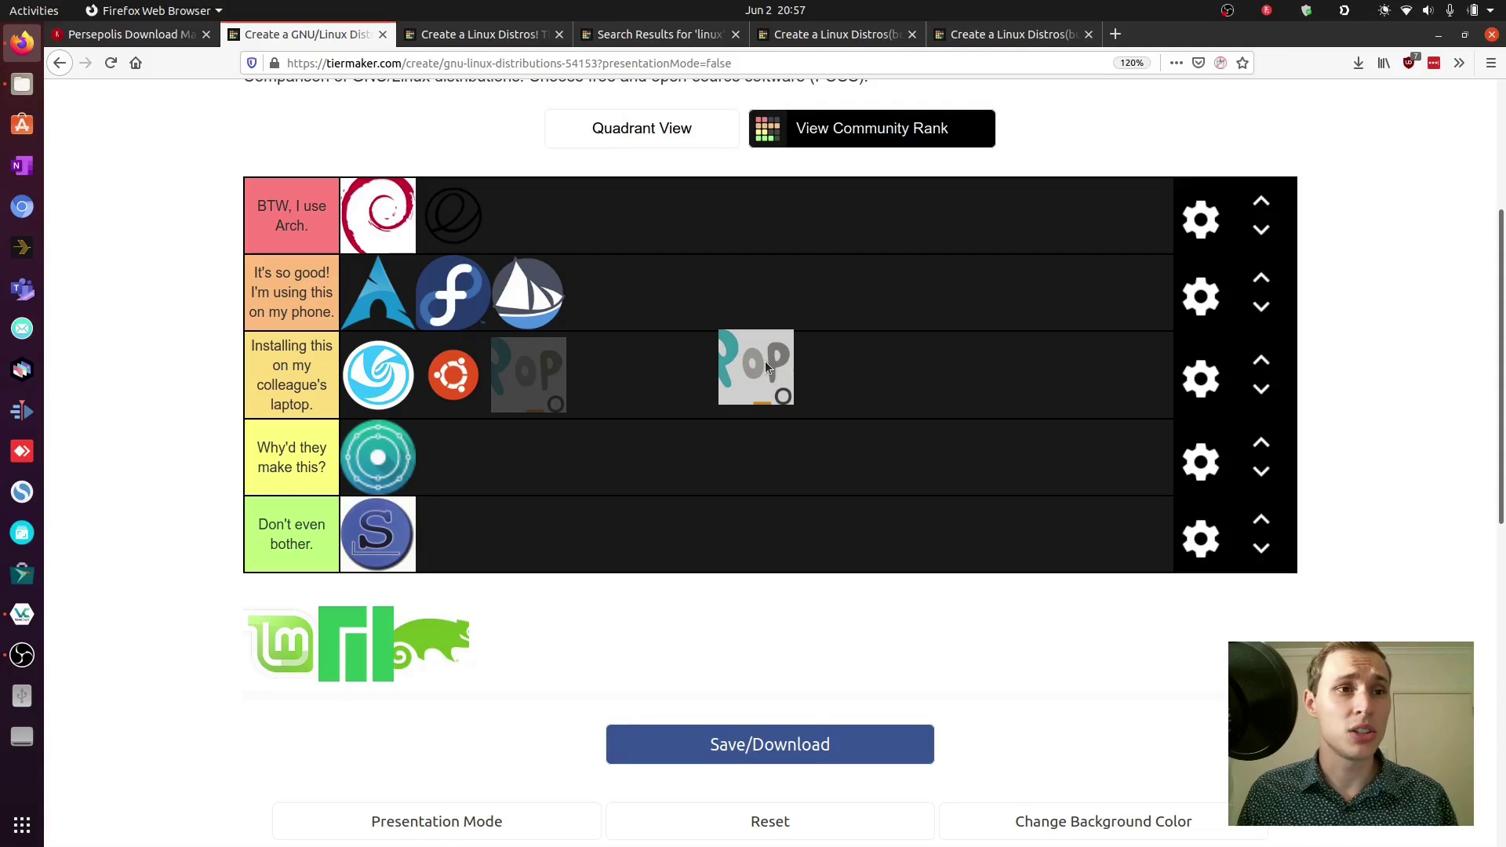
drag(765, 362, 870, 639)
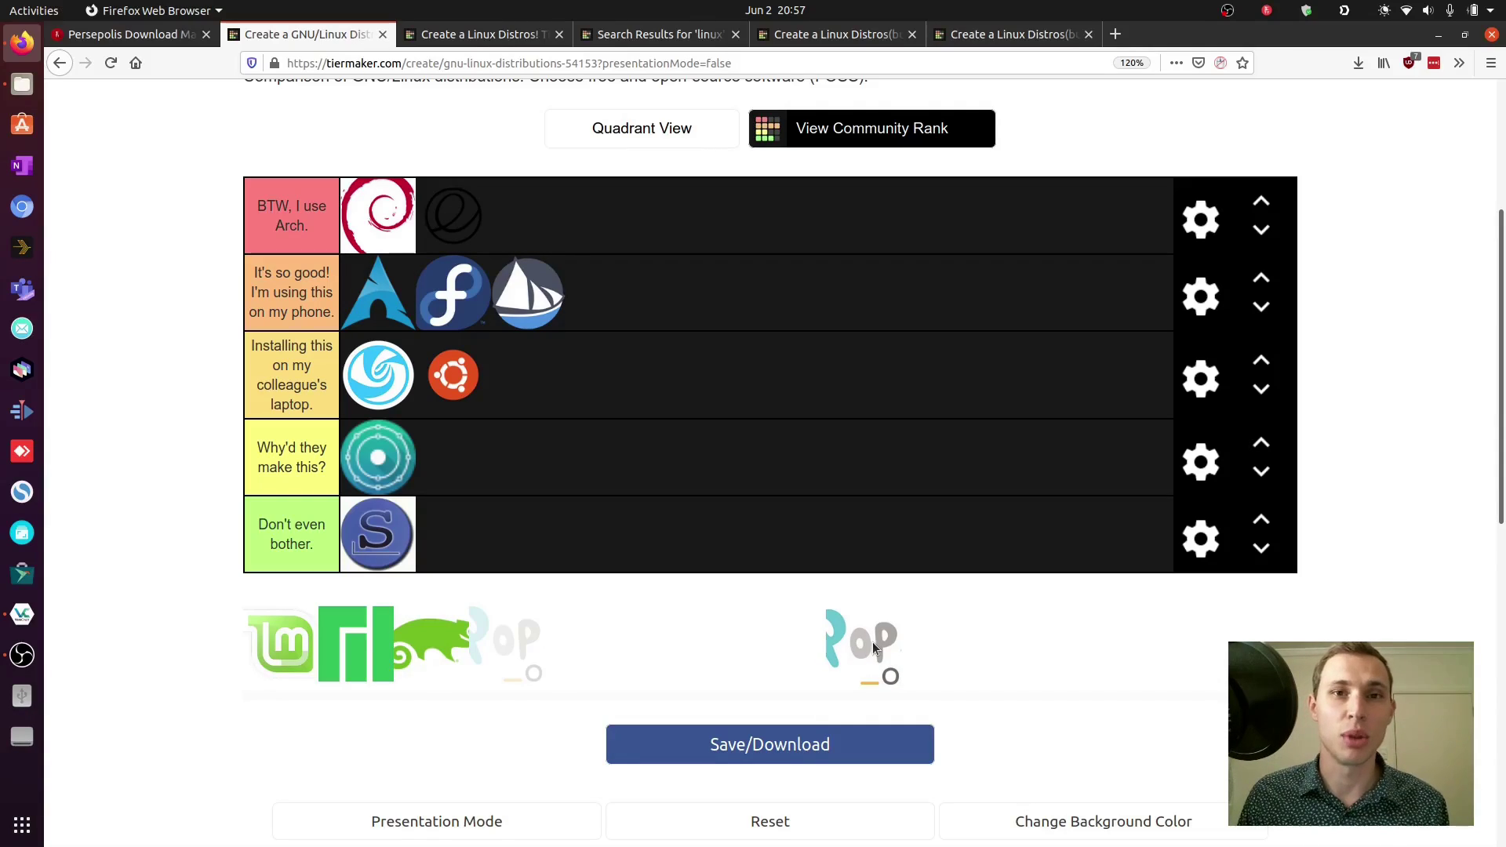
- Drag the Pop!_OS logo into the "Why'd they make this?" tier beside KDE neon
drag(872, 641, 857, 449)
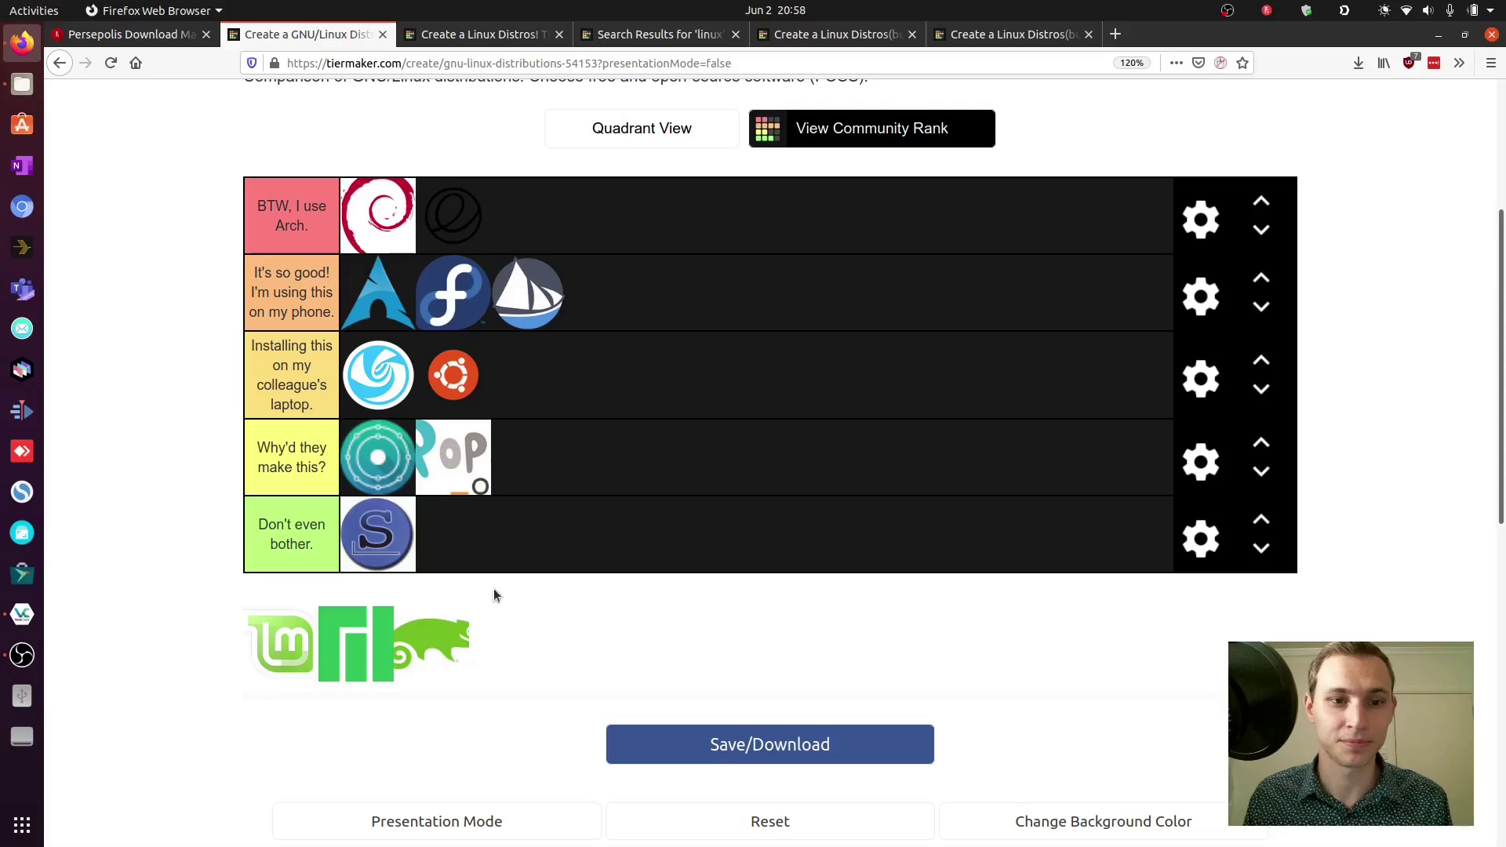
- Place the green openSUSE chameleon logo beside Pop!_OS in the "Why'd they make this?" row
drag(454, 630, 674, 455)
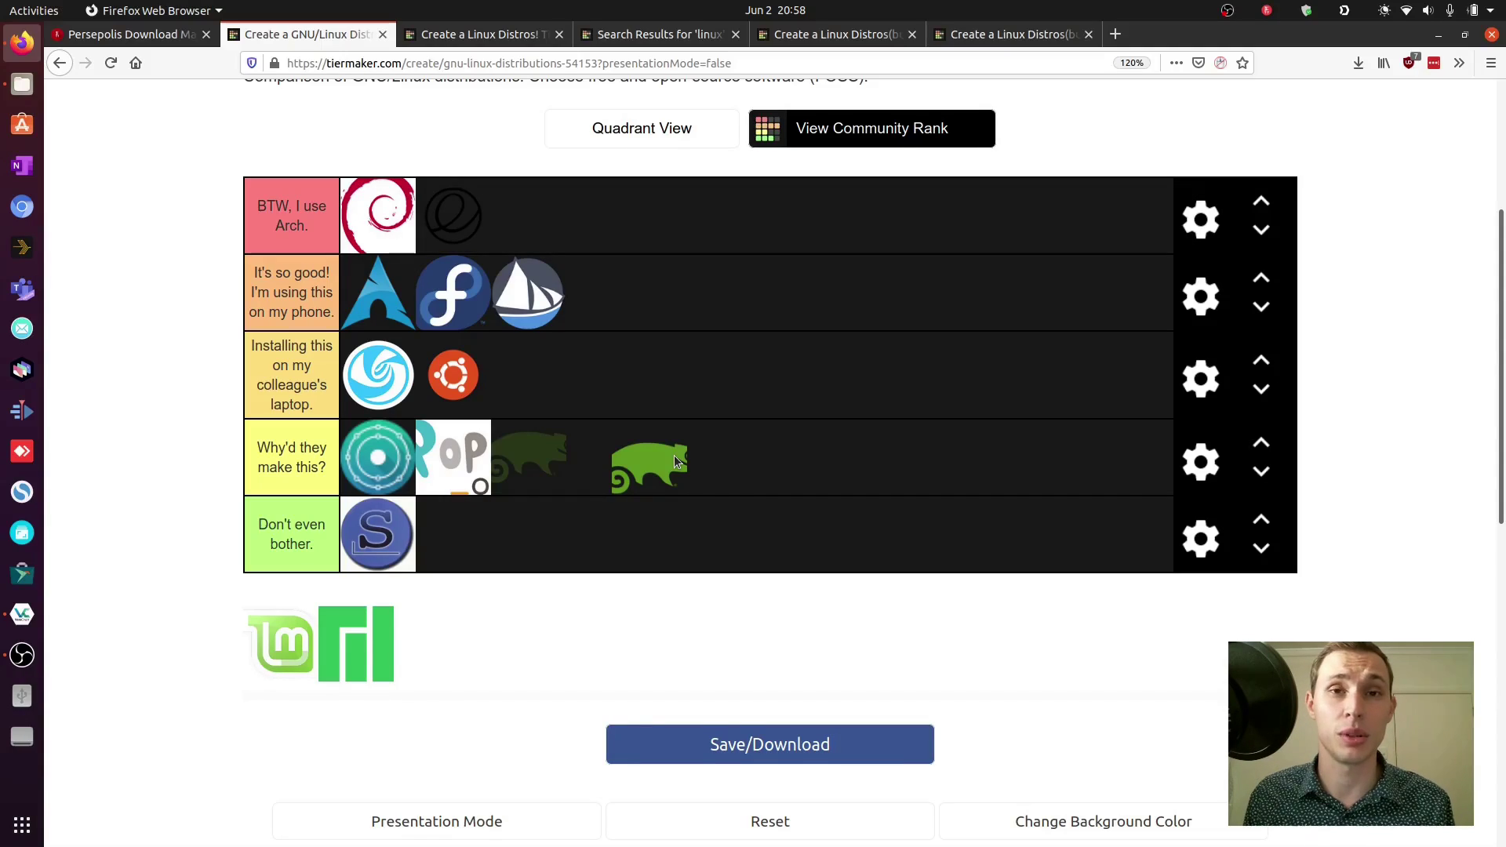
drag(675, 456, 585, 452)
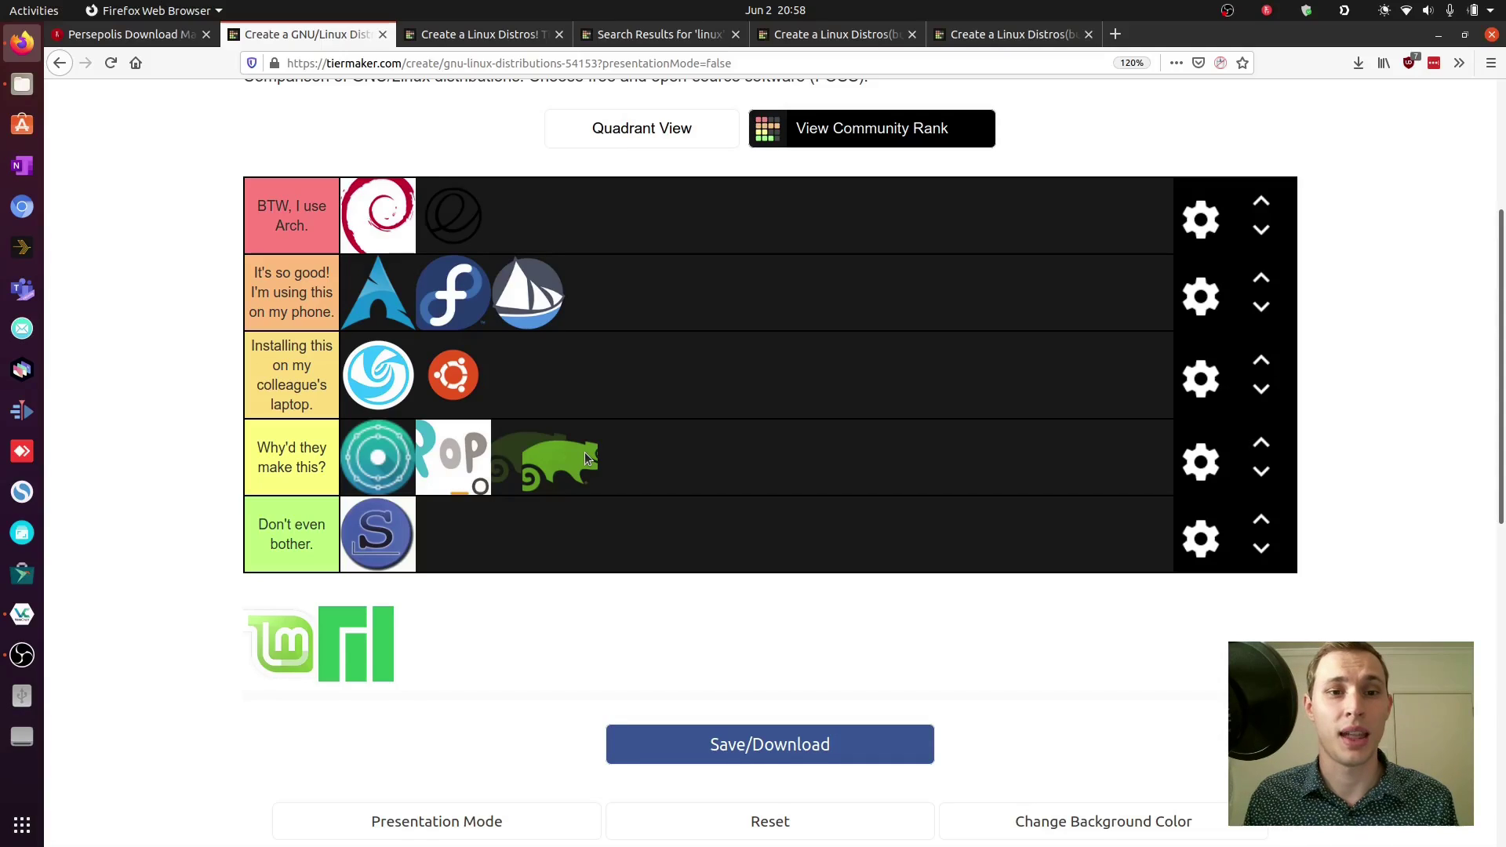
drag(585, 452, 585, 451)
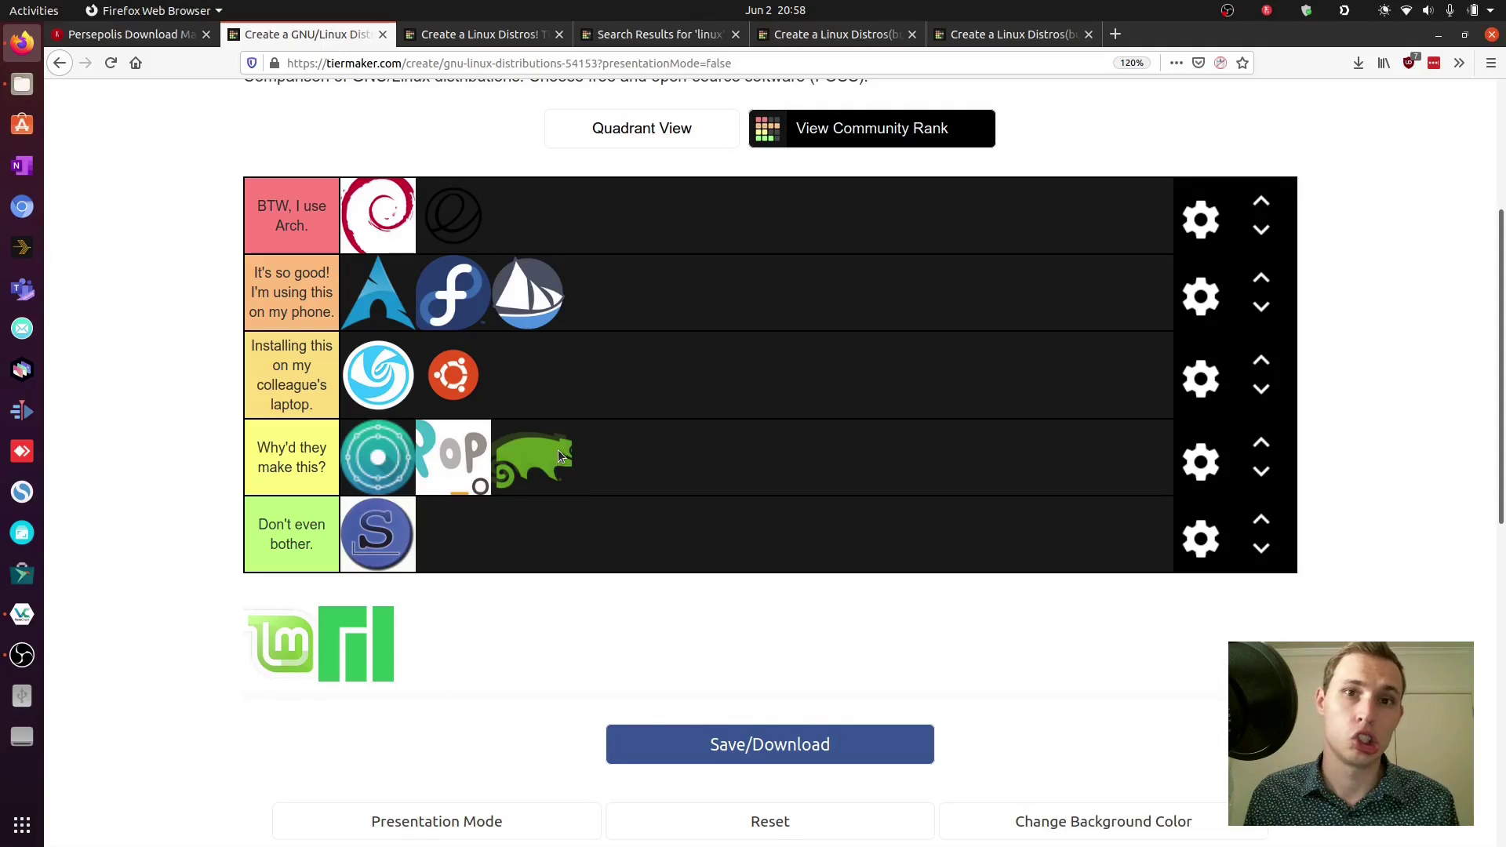
drag(560, 456, 549, 467)
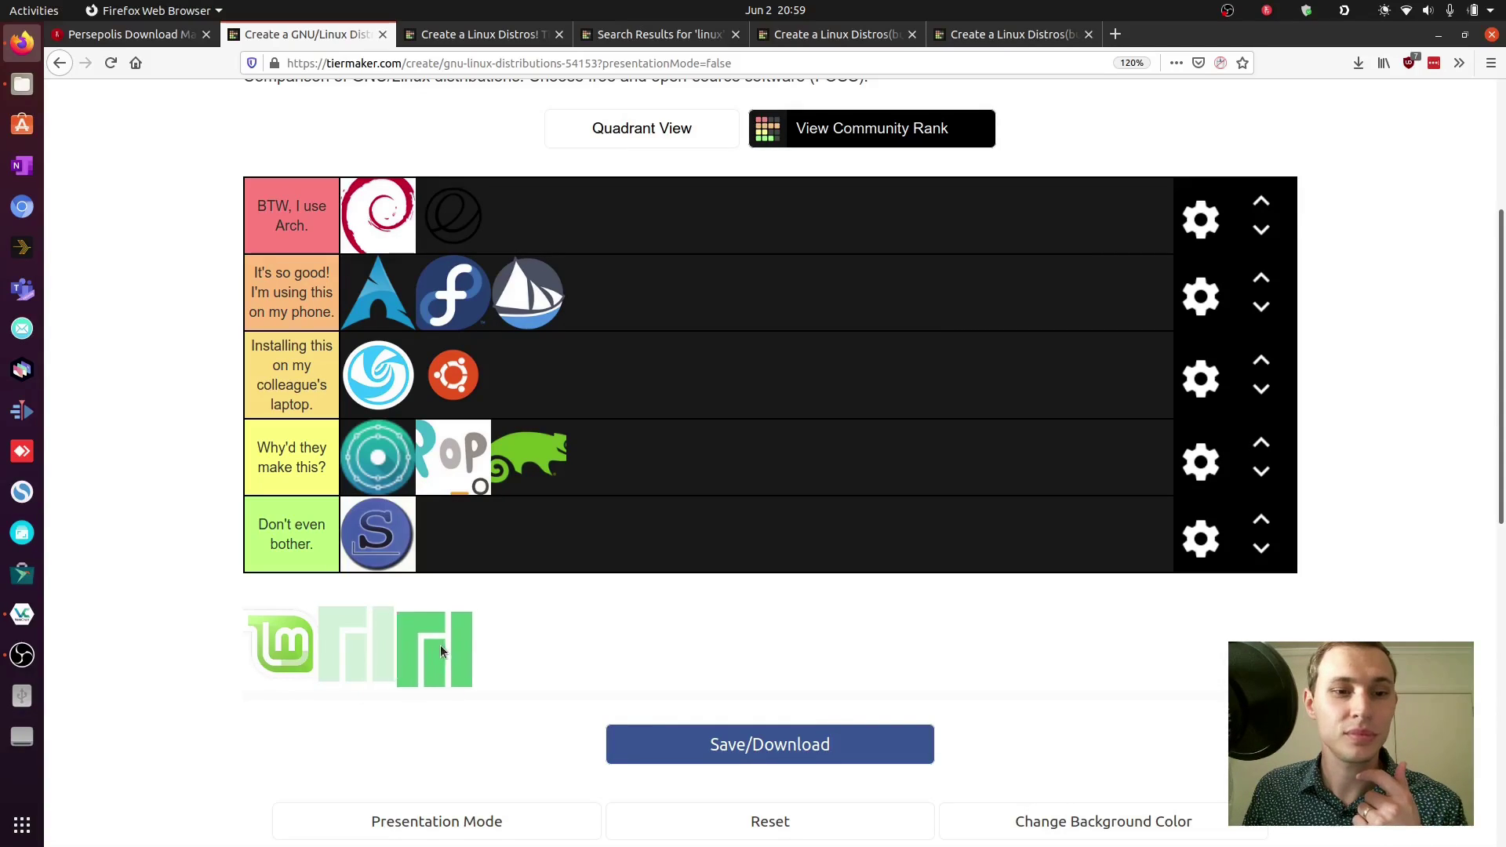
- Move the Manjaro tile into the third tier, "Installing this on my colleague's laptop.", after Ubuntu
drag(462, 636, 647, 400)
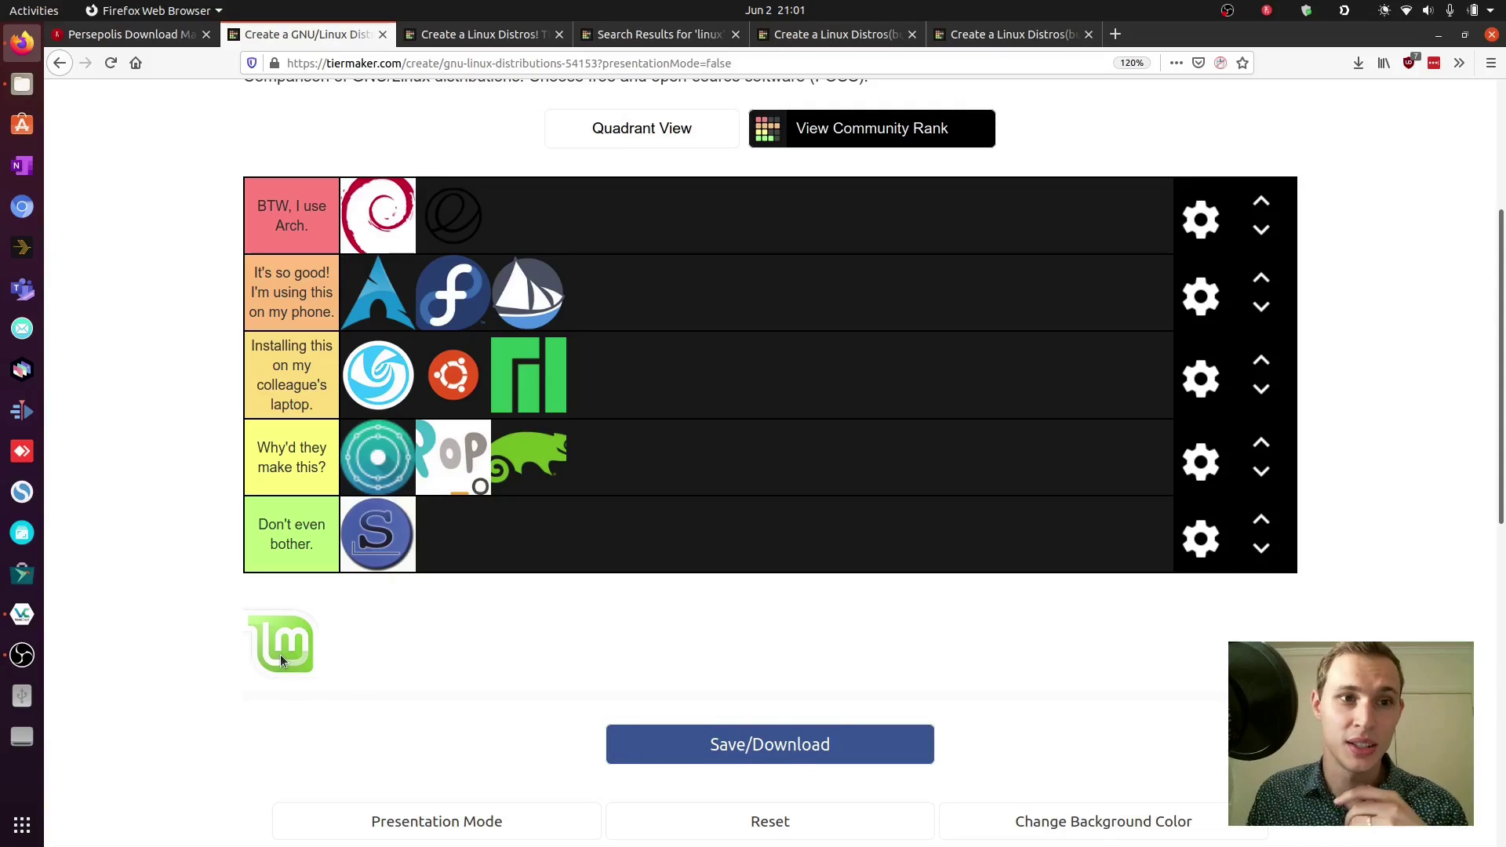
- Drop the final Linux Mint logo after openSUSE in the "Why'd they make this?" tier
drag(280, 654, 770, 488)
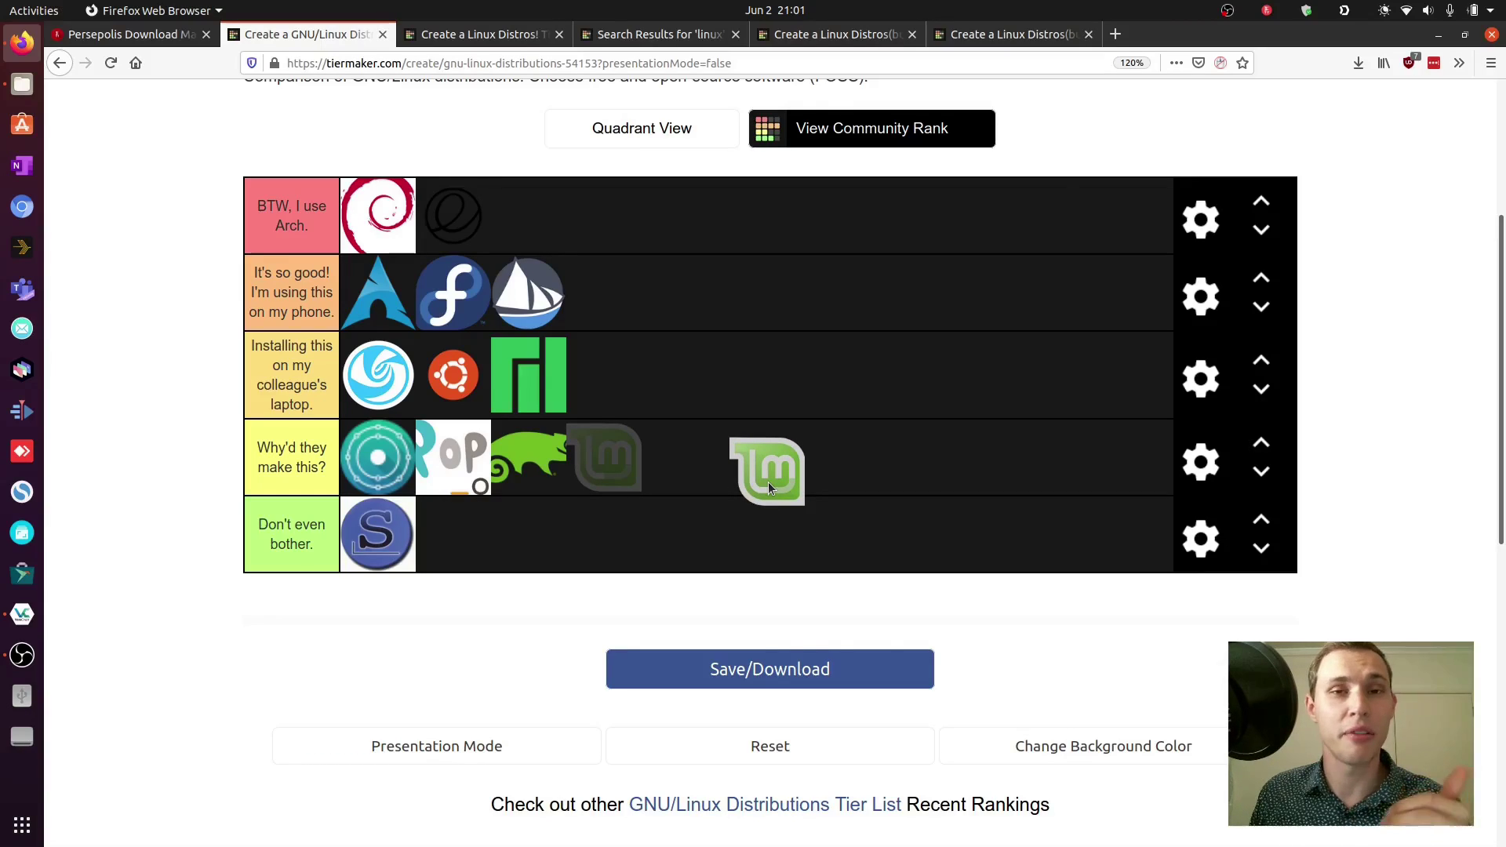
drag(770, 486, 1067, 515)
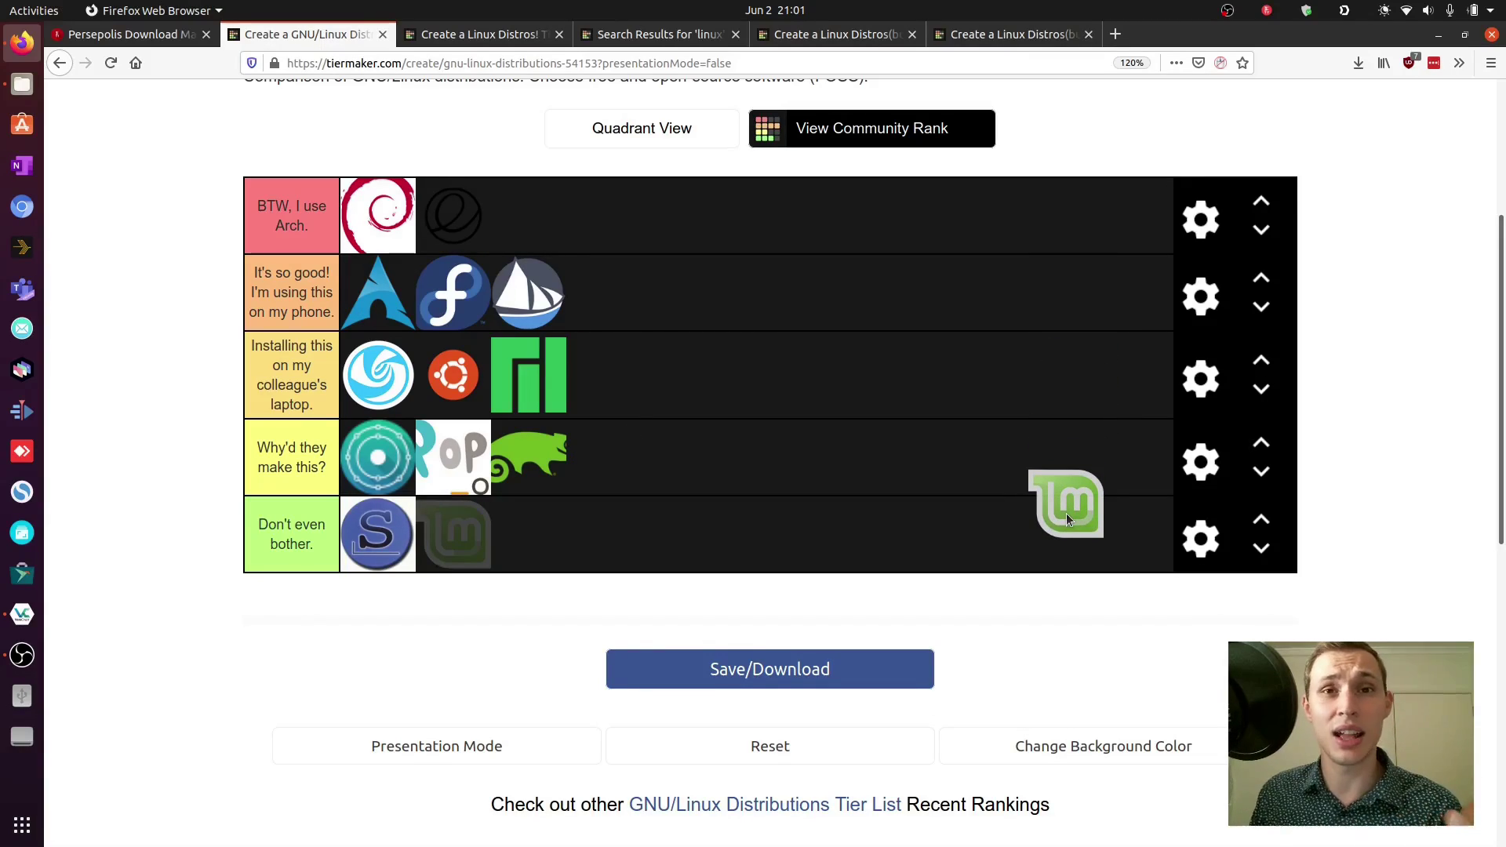
drag(1066, 510, 1069, 493)
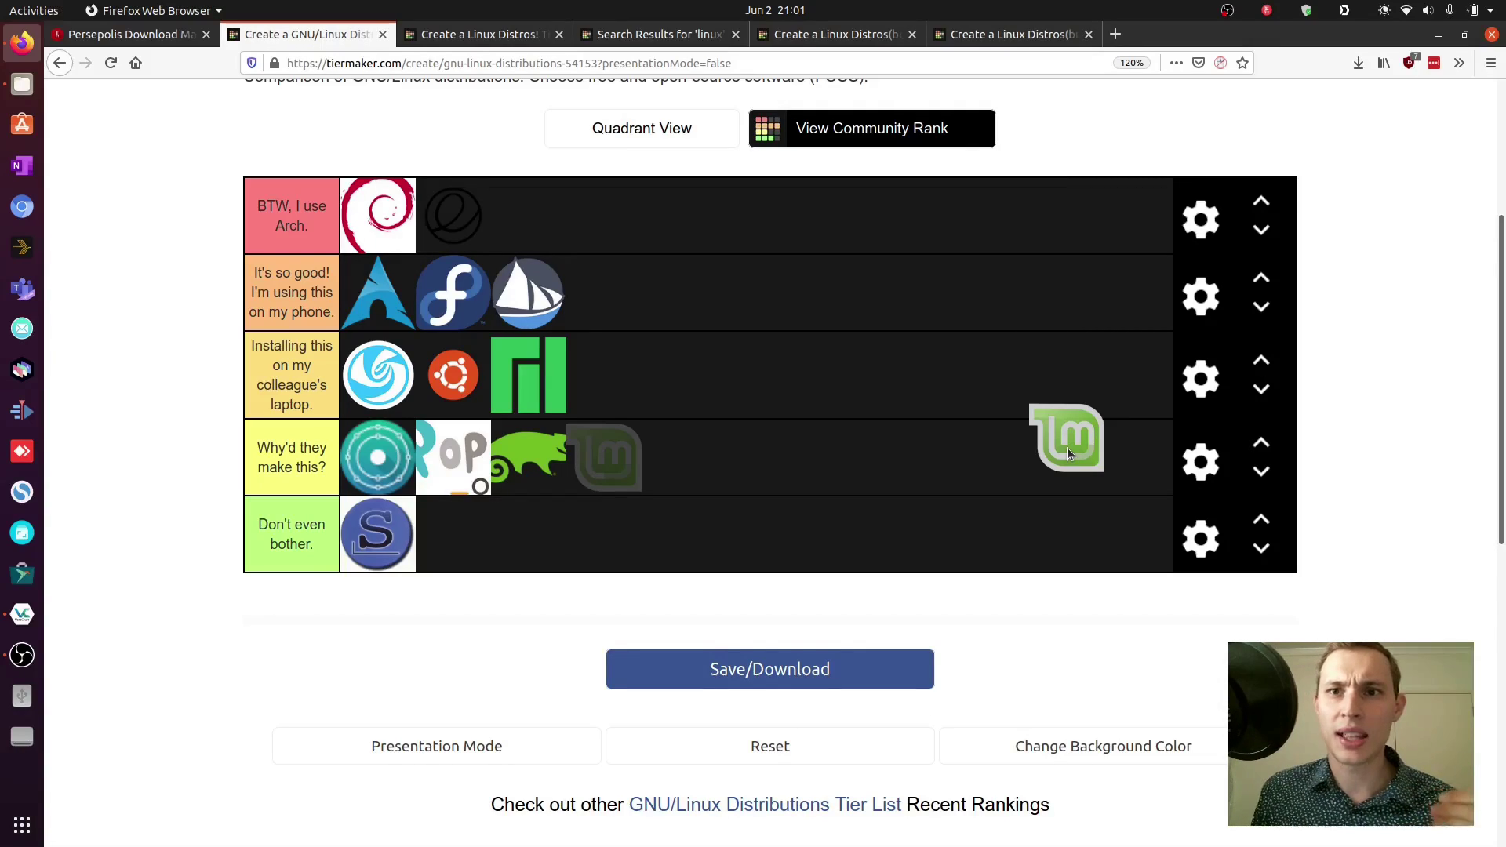
drag(1068, 448, 1071, 476)
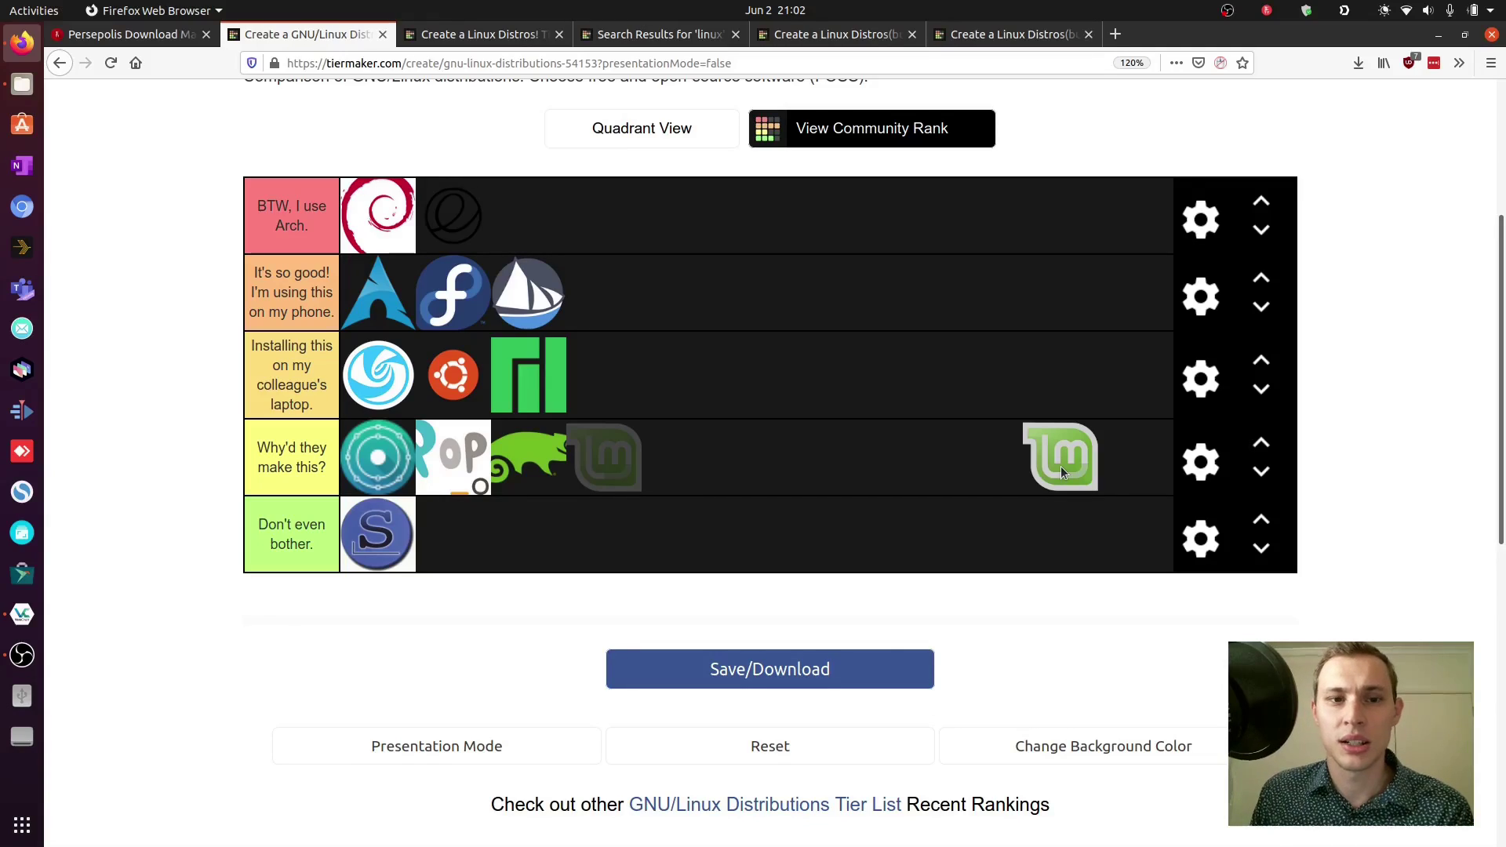
drag(1060, 471, 1061, 473)
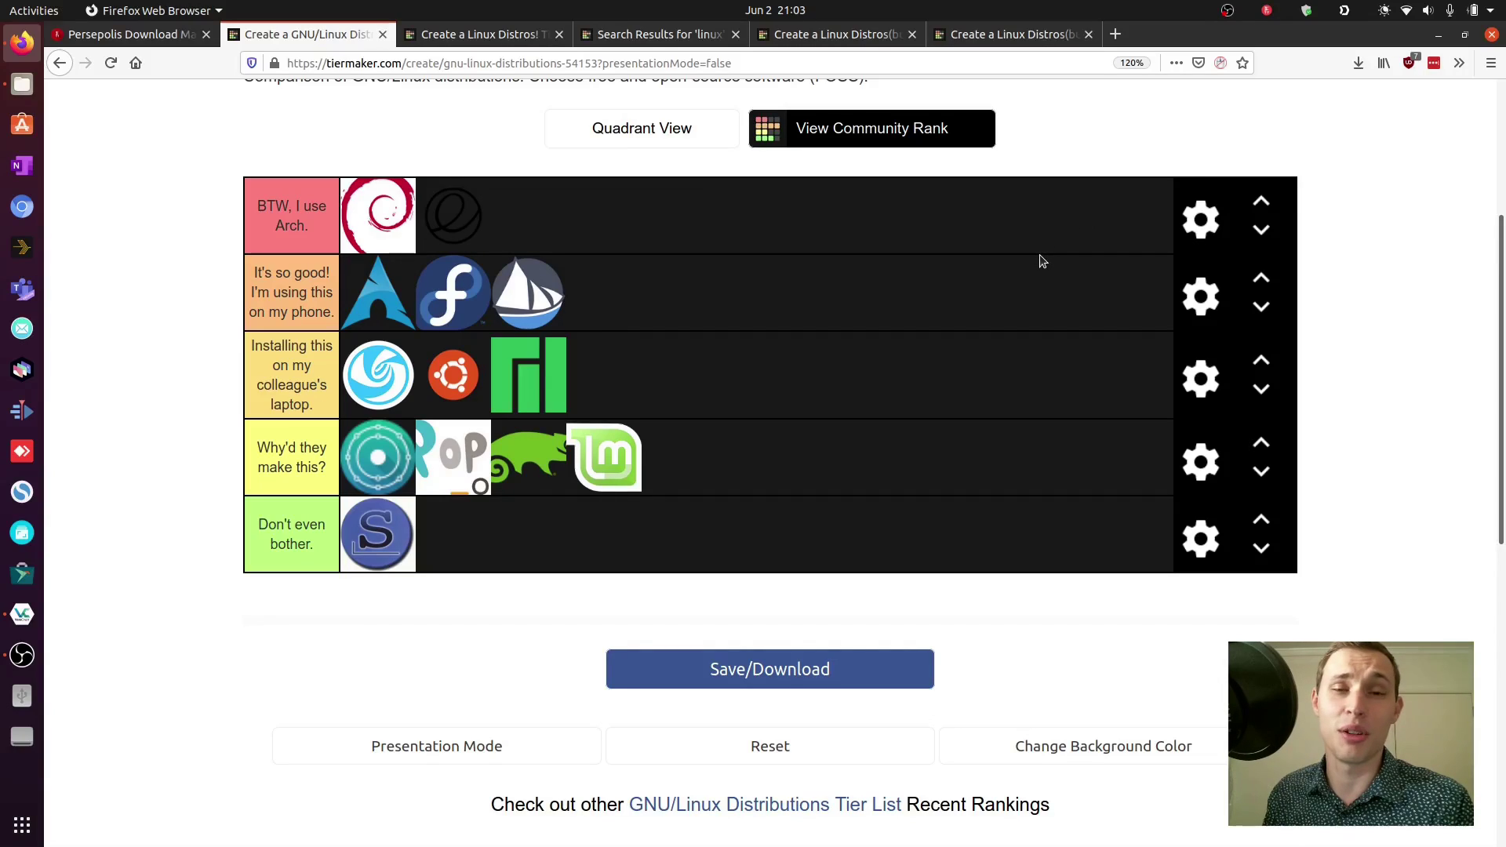
- Switch to the "Linux Distros(but with more of them)" tab and scroll up to its empty tiers
click(608, 34)
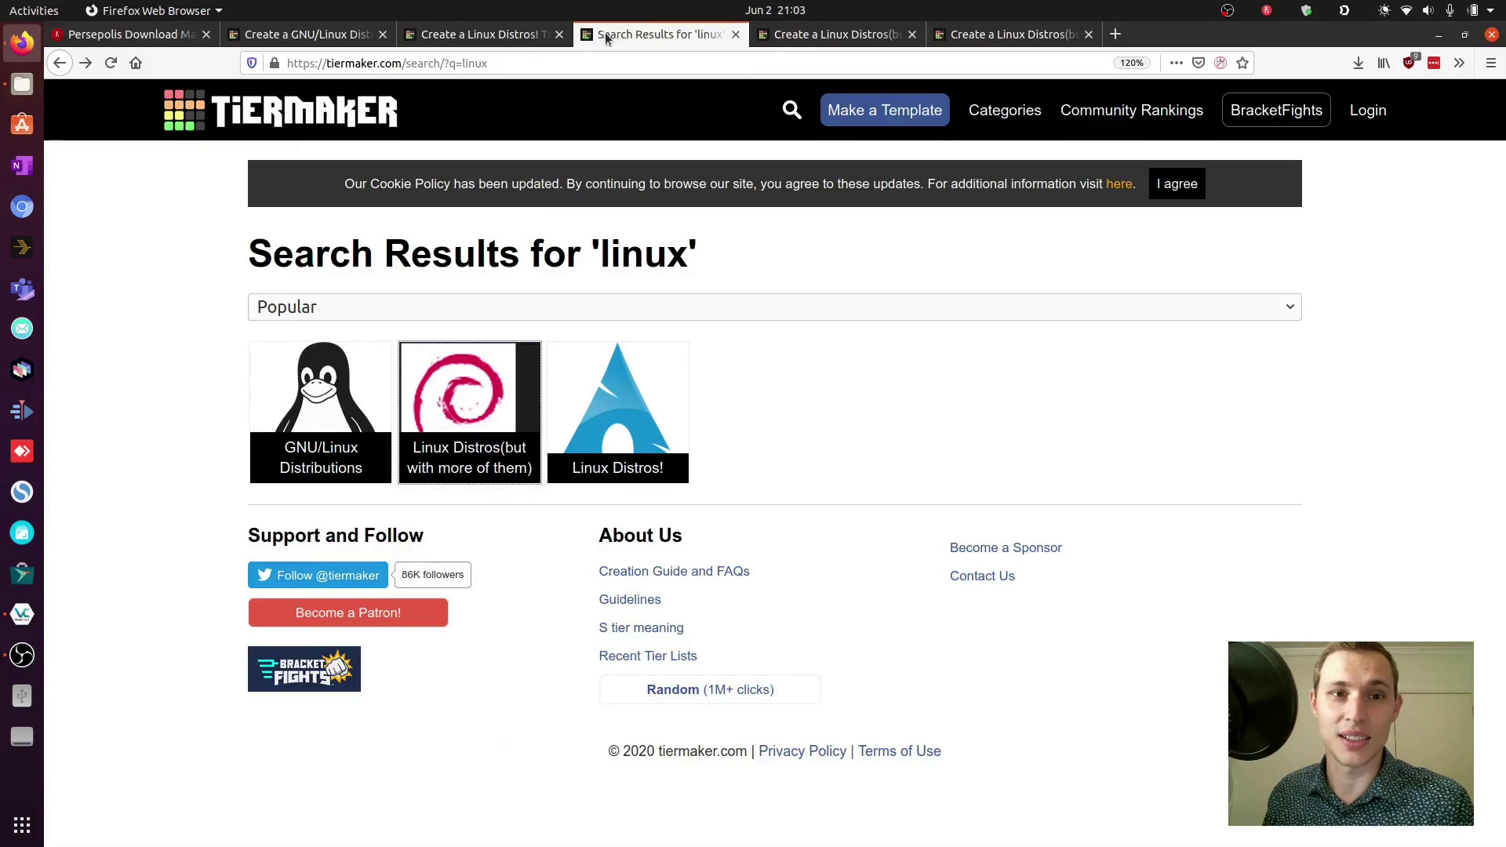
click(480, 35)
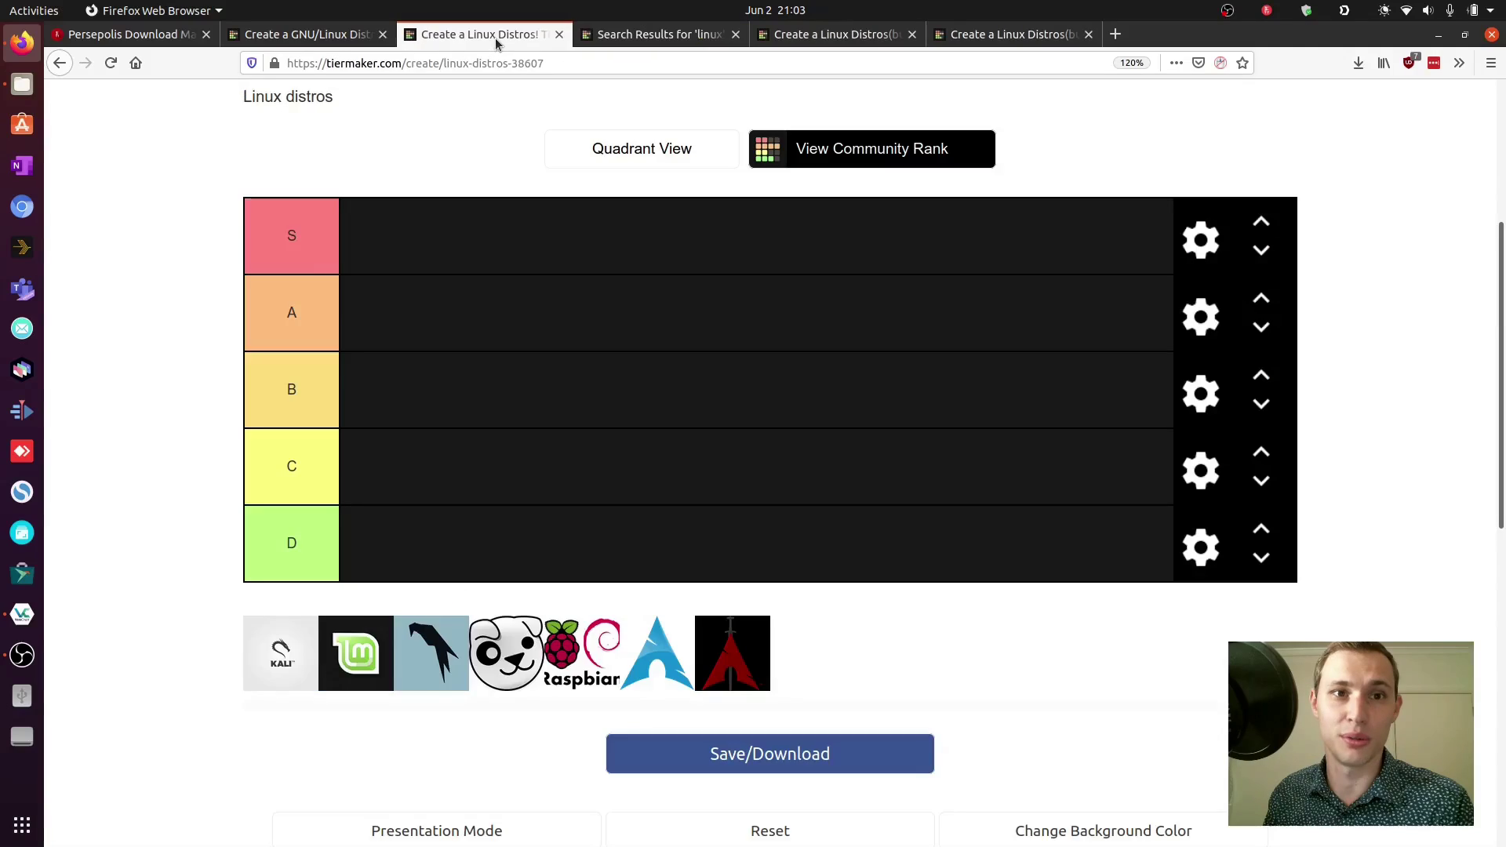
click(1012, 35)
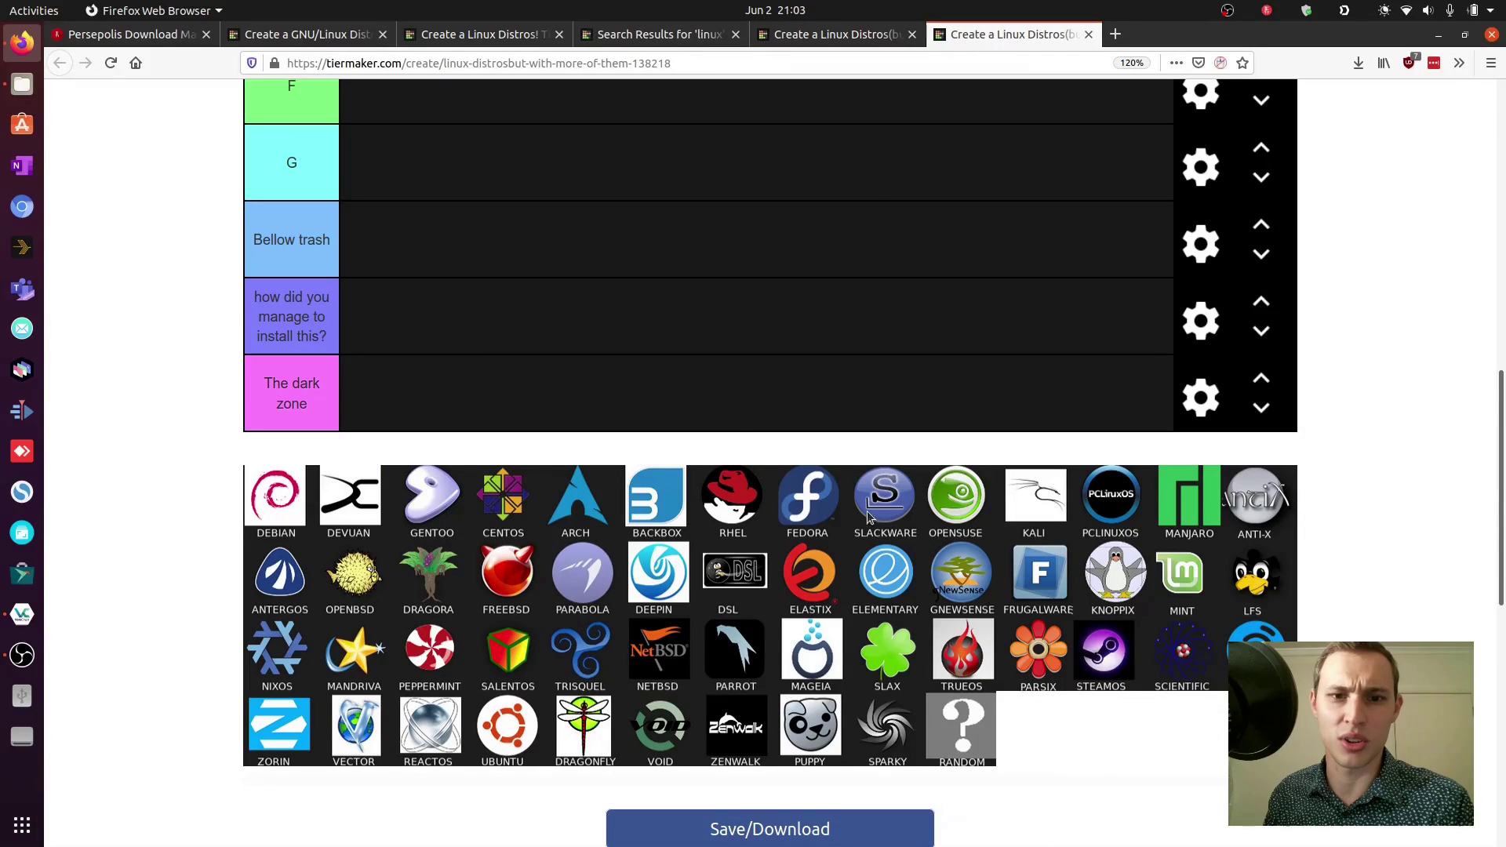
scroll(154, 542, up, 2)
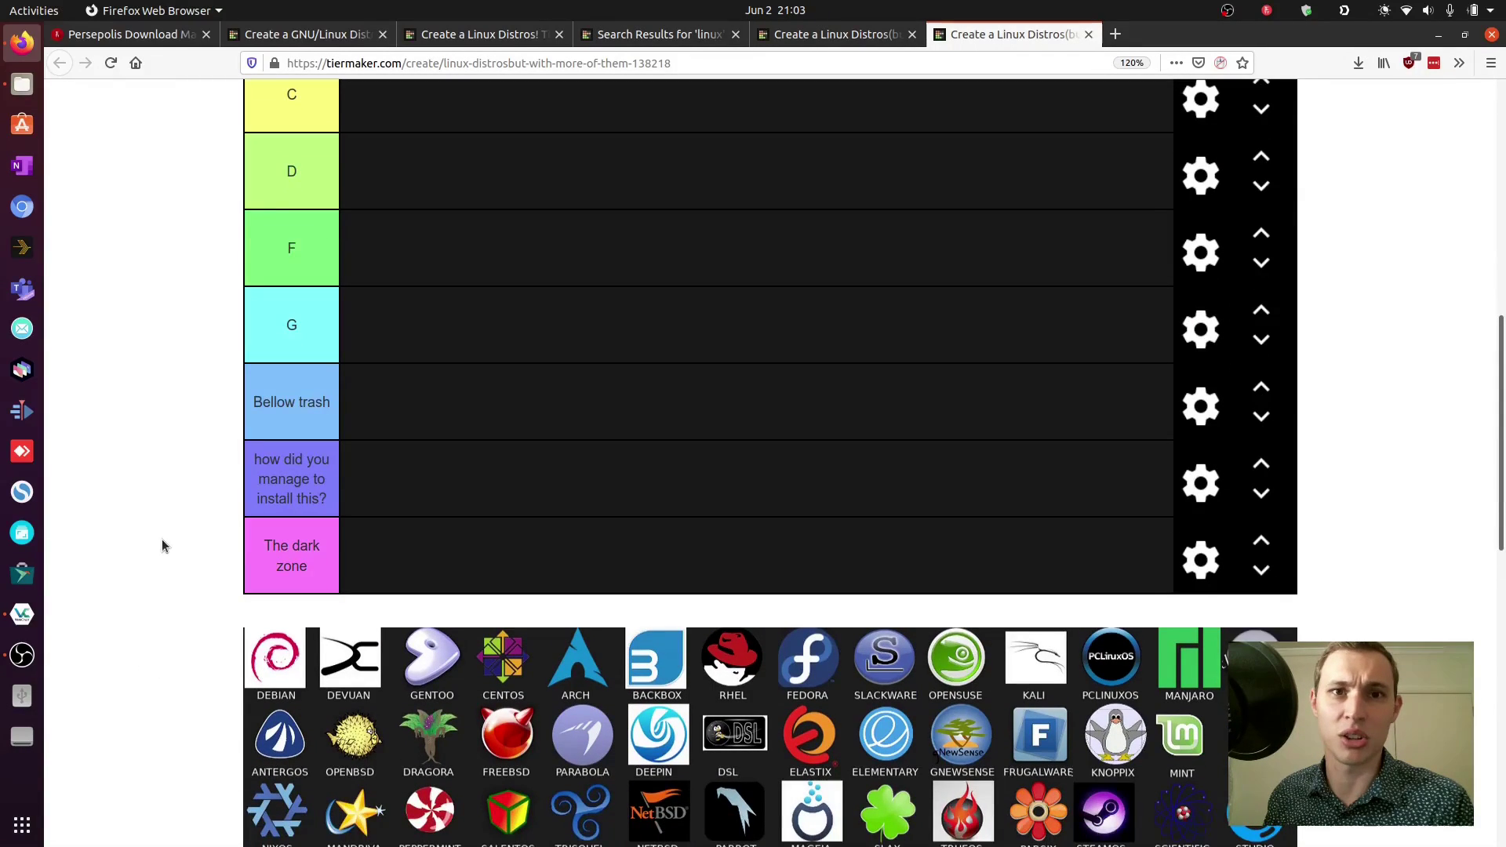